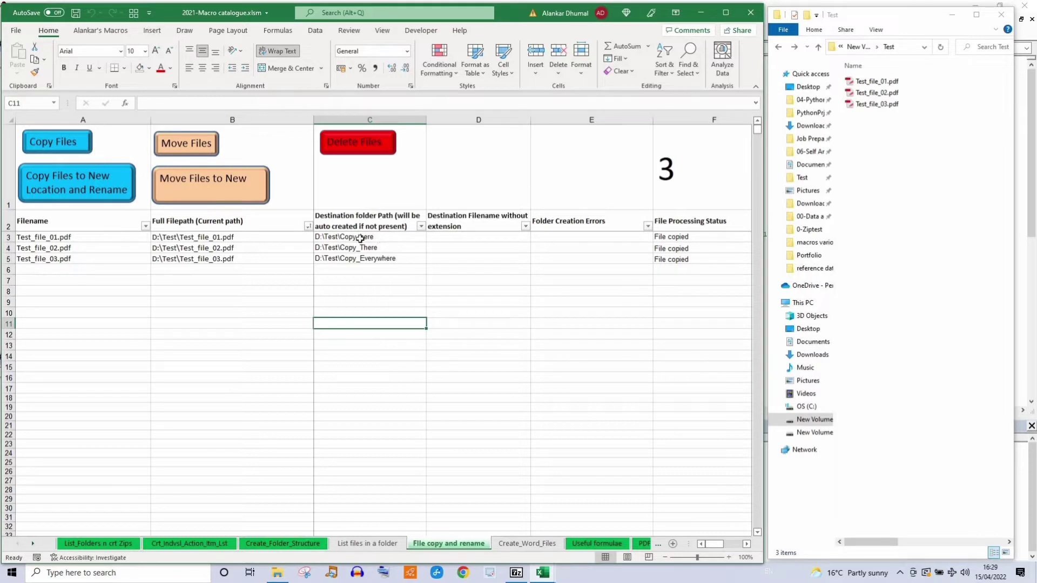
Step: Point destinations C3:C5 at D:\Test\Move_here and run Move Files, confirming the move
{"action": "double_click", "coordinate": [360, 238]}
{"action": "key", "text": "BackSpace"}
{"action": "key", "text": "BackSpace"}
{"action": "key", "text": "BackSpace"}
{"action": "key", "text": "BackSpace"}
{"action": "type", "text": "Move"}
{"action": "key", "text": "ctrl+Return"}
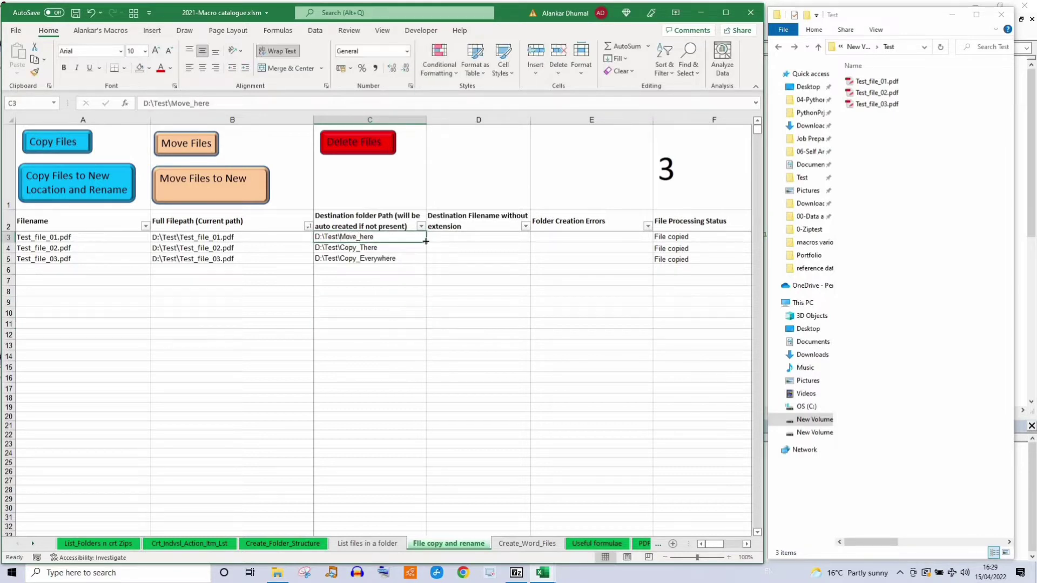
{"action": "left_click_drag", "start_coordinate": [426, 241], "coordinate": [426, 264]}
{"action": "left_click", "coordinate": [370, 345]}
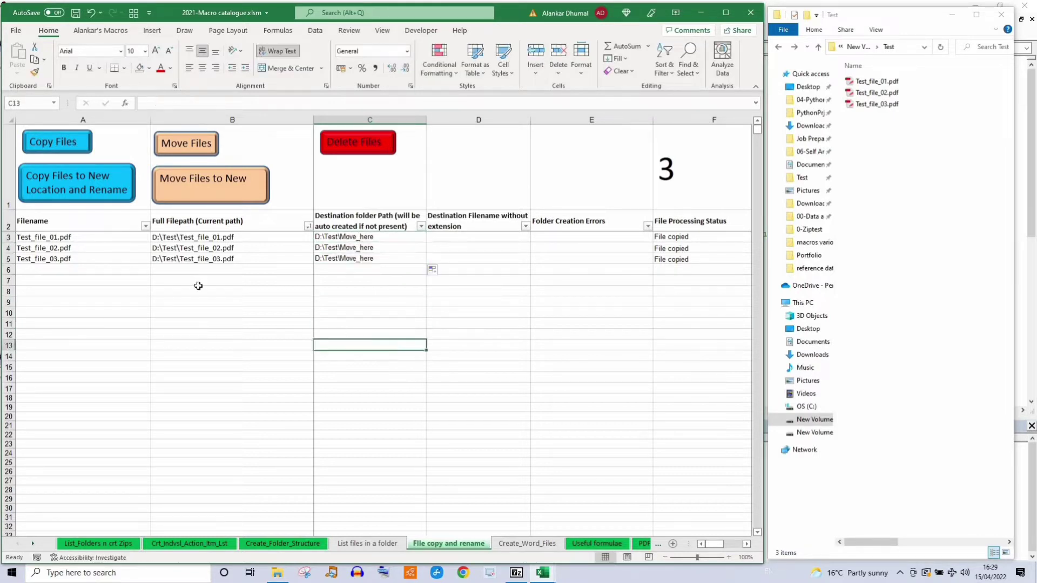
{"action": "left_click", "coordinate": [185, 144]}
{"action": "left_click", "coordinate": [526, 326]}
{"action": "left_click", "coordinate": [543, 322]}
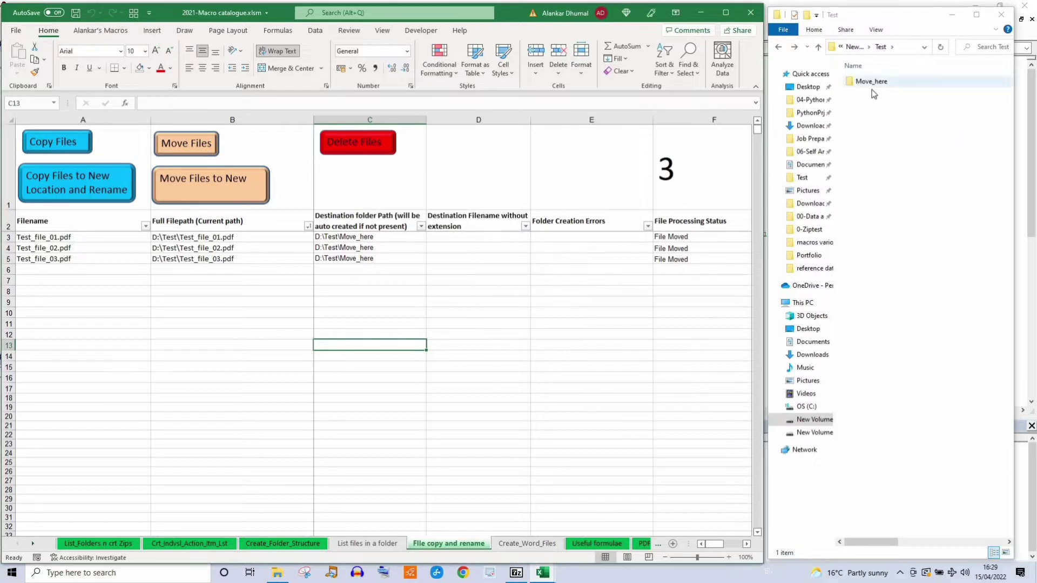
Step: In Explorer, cut the three PDFs back into Test and permanently delete Move_here
{"action": "double_click", "coordinate": [870, 82]}
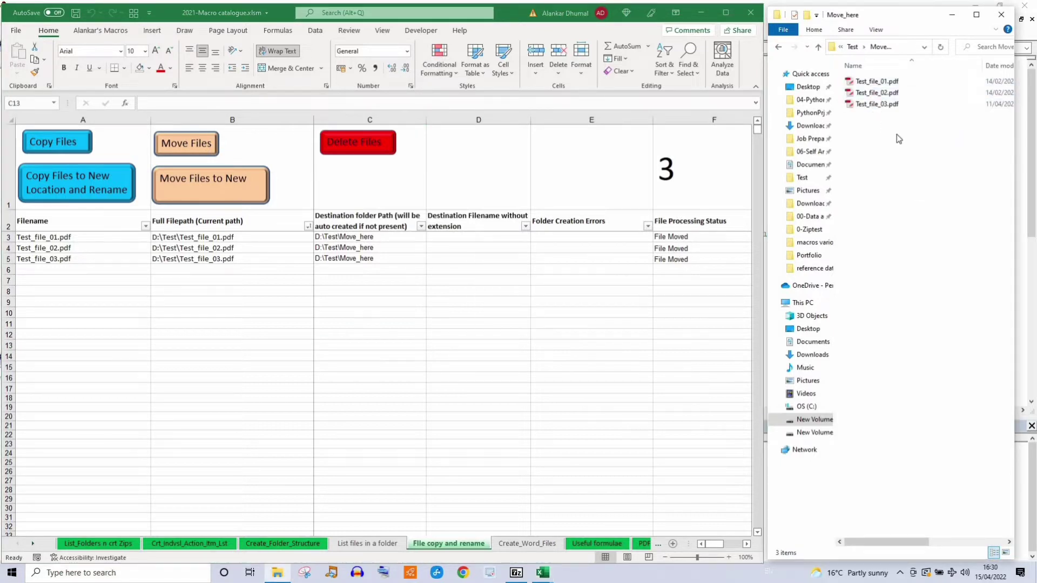
{"action": "key", "text": "ctrl+a"}
{"action": "key", "text": "ctrl+x"}
{"action": "key", "text": "alt+Up"}
{"action": "key", "text": "ctrl+v"}
{"action": "left_click", "coordinate": [870, 83]}
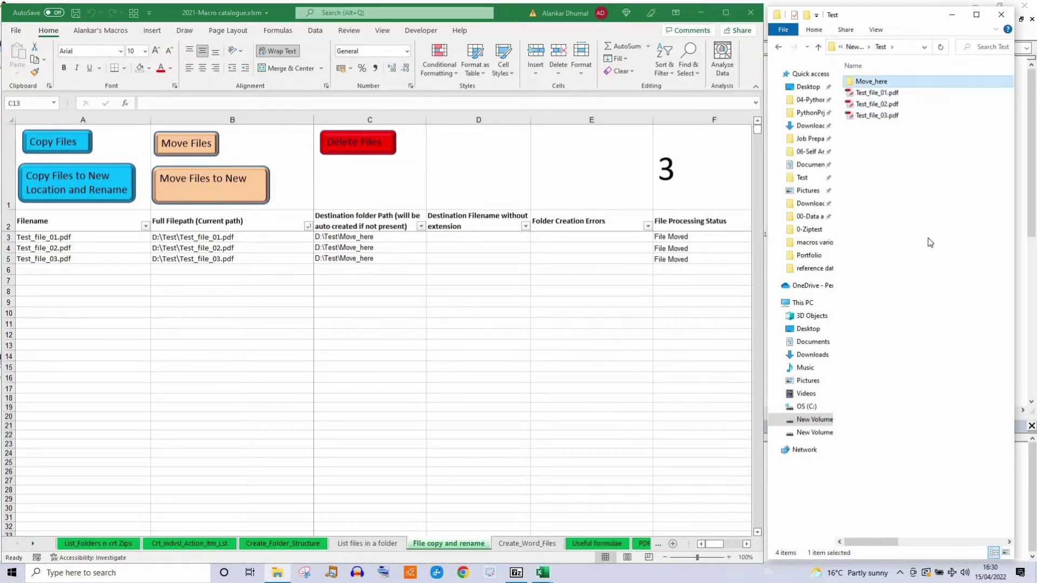
{"action": "key", "text": "shift+Delete"}
{"action": "left_click", "coordinate": [558, 341]}
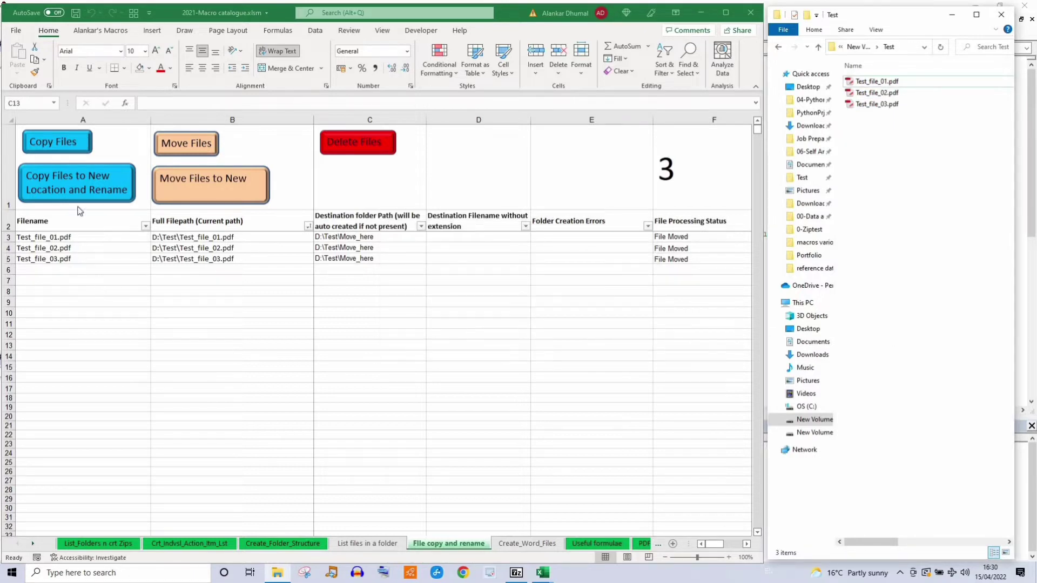
Step: Set the destination paths in C3:C5 to D:\Test\Copy_here
{"action": "double_click", "coordinate": [356, 237]}
{"action": "key", "text": "BackSpace"}
{"action": "key", "text": "BackSpace"}
{"action": "key", "text": "BackSpace"}
{"action": "key", "text": "BackSpace"}
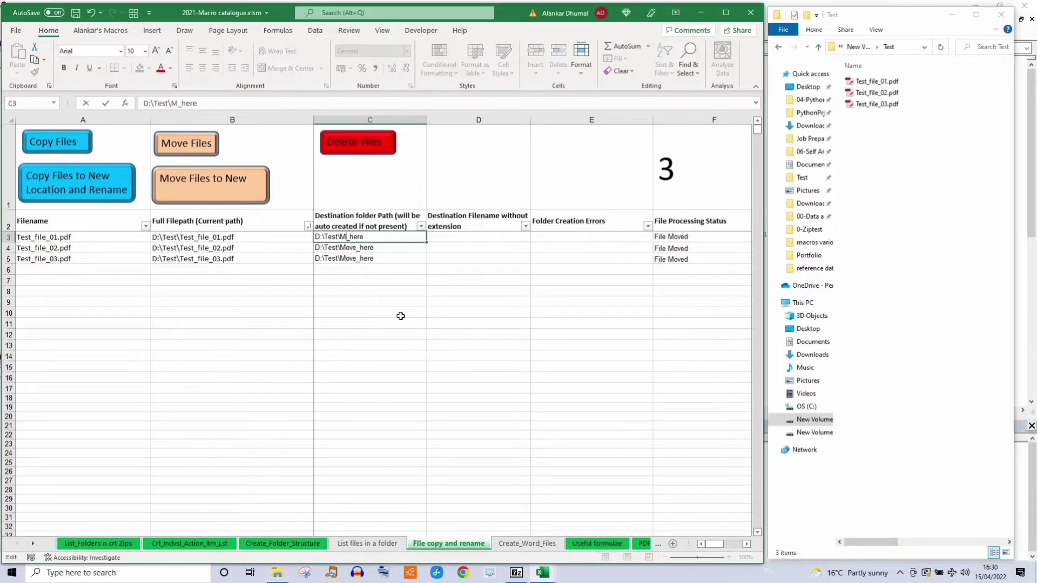
{"action": "type", "text": "Copy"}
{"action": "left_click", "coordinate": [400, 316]}
{"action": "left_click", "coordinate": [401, 239]}
{"action": "left_click_drag", "start_coordinate": [426, 242], "coordinate": [426, 264]}
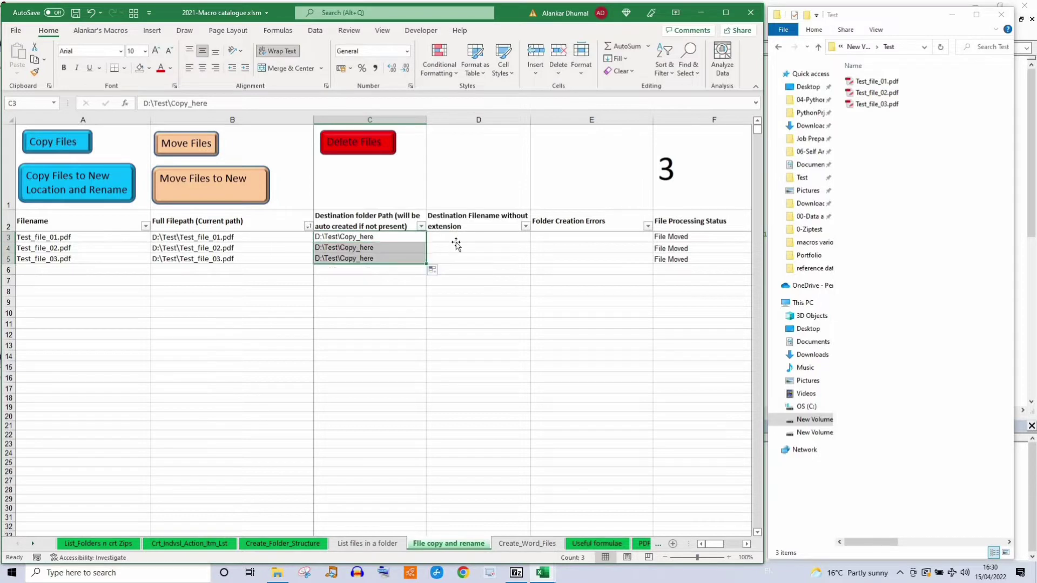
Step: Enter new file names Copied_01 to Copied_03 in D3:D5
{"action": "left_click", "coordinate": [456, 238]}
{"action": "type", "text": "Tes"}
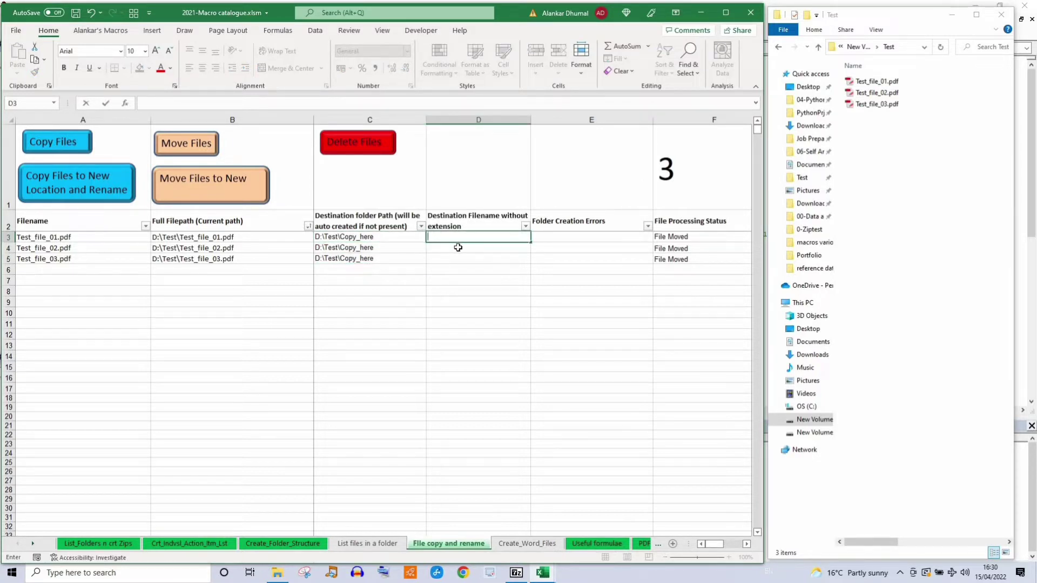
{"action": "type", "text": "Copied_01"}
{"action": "key", "text": "Return"}
{"action": "left_click", "coordinate": [486, 237]}
{"action": "left_click_drag", "start_coordinate": [531, 243], "coordinate": [482, 322]}
Step: Run Copy Files to New Location and Rename, then check the copies in Copy_here
{"action": "left_click", "coordinate": [87, 191]}
{"action": "left_click", "coordinate": [536, 325]}
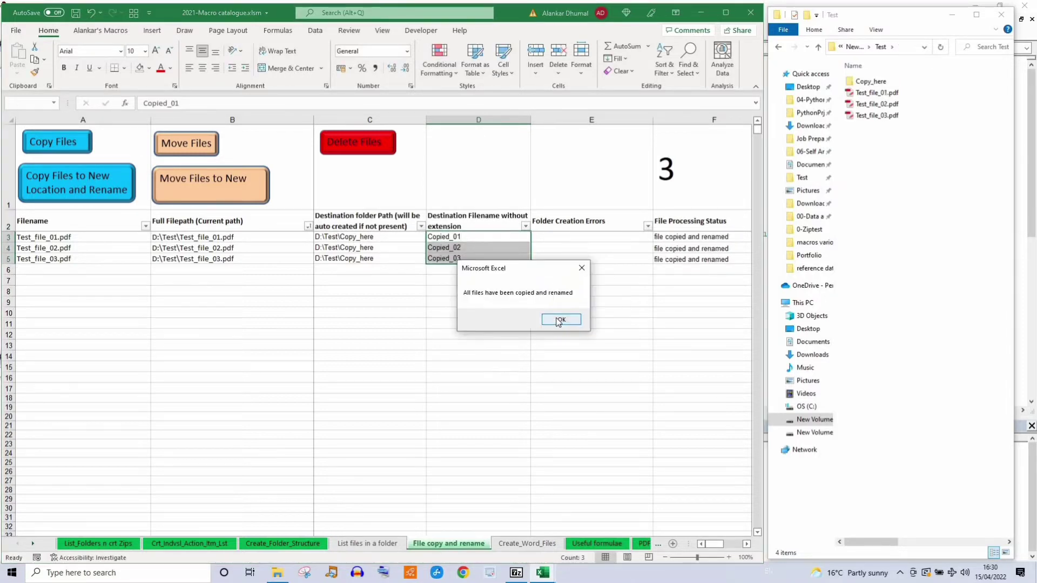
{"action": "left_click", "coordinate": [560, 320]}
{"action": "double_click", "coordinate": [870, 81]}
{"action": "key", "text": "alt+Left"}
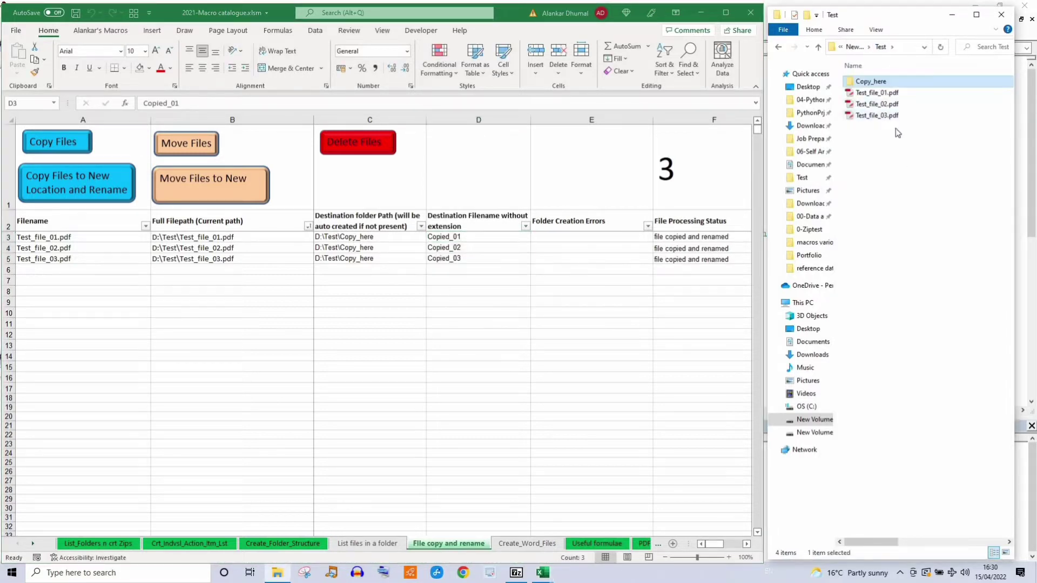
{"action": "left_click", "coordinate": [928, 199]}
{"action": "left_click", "coordinate": [870, 82]}
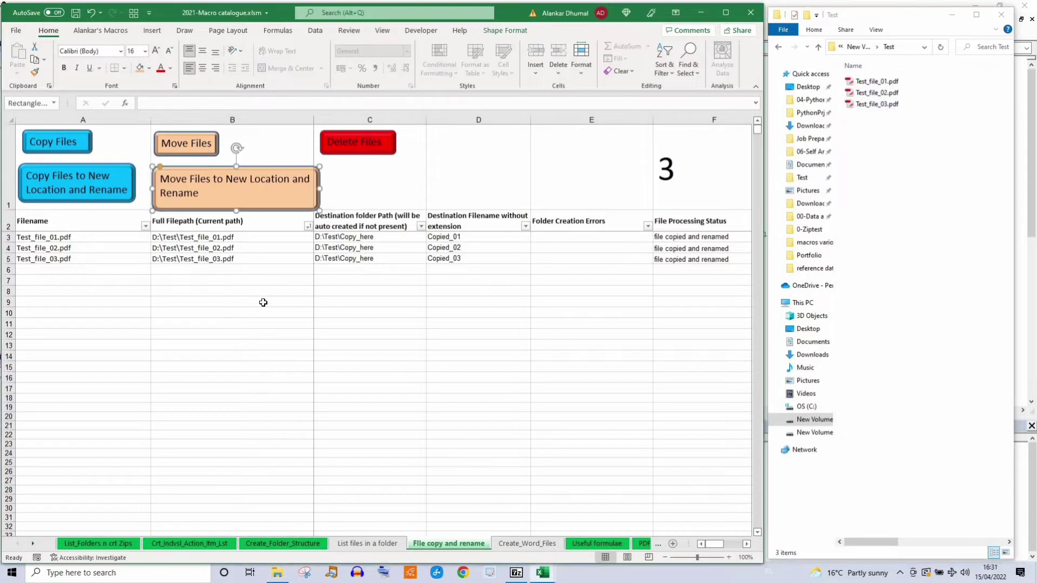
{"action": "left_click", "coordinate": [264, 303]}
Step: Change the destination paths in C3:C5 to D:\Test\Move_here
{"action": "left_click", "coordinate": [458, 356]}
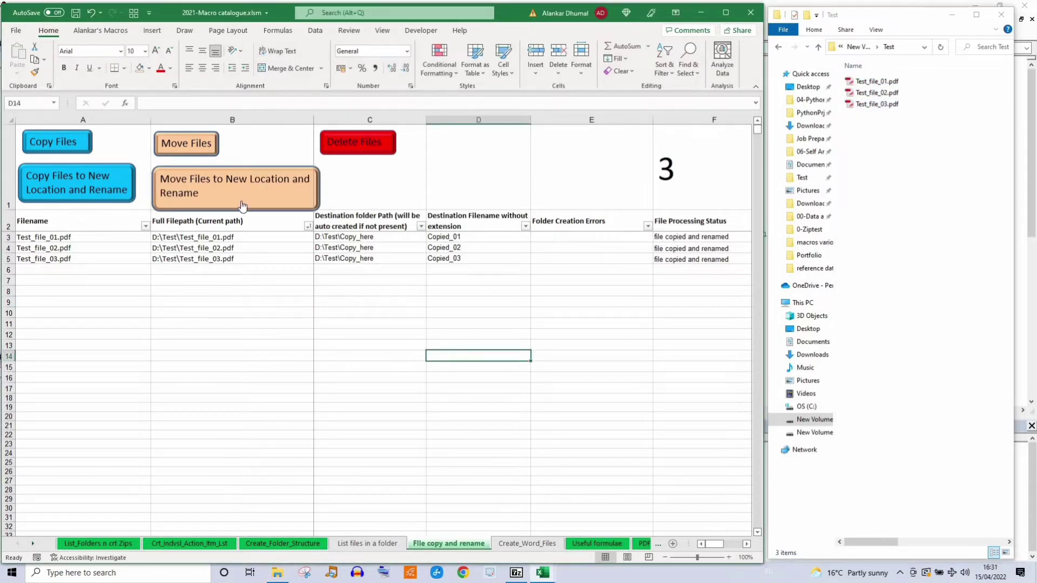
{"action": "double_click", "coordinate": [332, 237]}
{"action": "double_click", "coordinate": [341, 237]}
{"action": "type", "text": "Mo"}
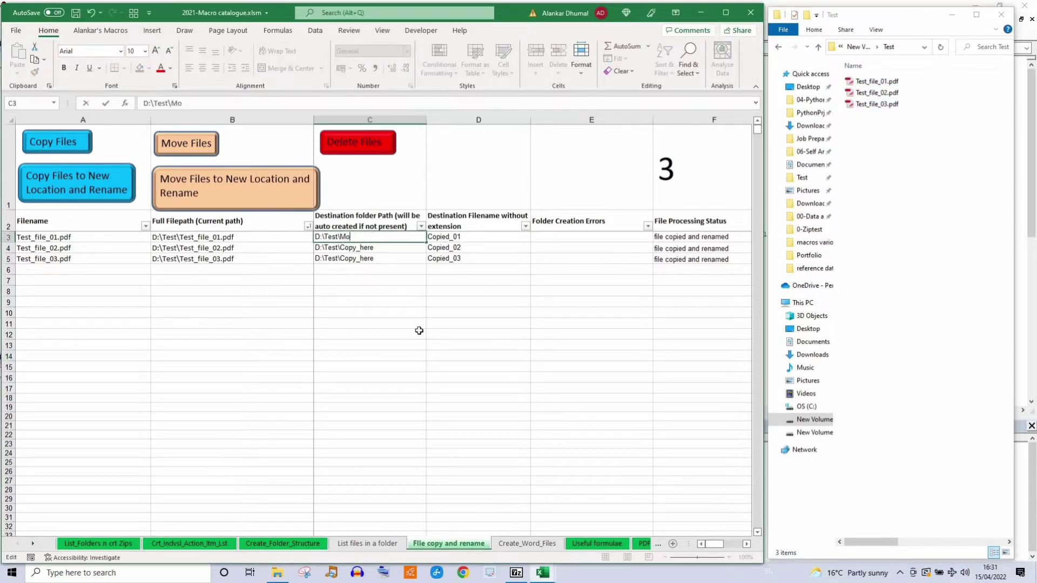
{"action": "type", "text": "ve_here"}
{"action": "left_click", "coordinate": [420, 333]}
{"action": "left_click", "coordinate": [409, 237]}
{"action": "mouse_move", "coordinate": [426, 242]}
{"action": "left_mouse_down"}
{"action": "mouse_move", "coordinate": [424, 265]}
{"action": "mouse_move", "coordinate": [423, 236]}
{"action": "left_mouse_up"}
Step: Rename the new file names in D3:D5 to Moved_01 through Moved_03
{"action": "left_click", "coordinate": [459, 324]}
{"action": "double_click", "coordinate": [449, 236]}
{"action": "type", "text": "Moved"}
{"action": "left_click", "coordinate": [530, 371]}
{"action": "left_click", "coordinate": [486, 238]}
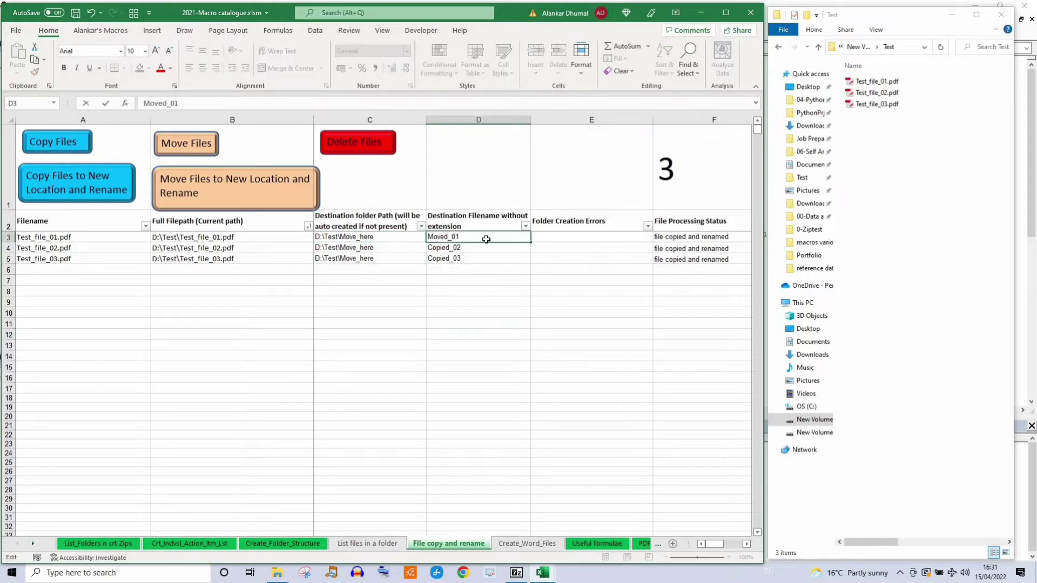
{"action": "left_click_drag", "start_coordinate": [530, 242], "coordinate": [530, 263]}
{"action": "left_click", "coordinate": [526, 332]}
Step: Run Move Files to New Location and Rename, confirm, and open Move_here to check
{"action": "left_click", "coordinate": [224, 199]}
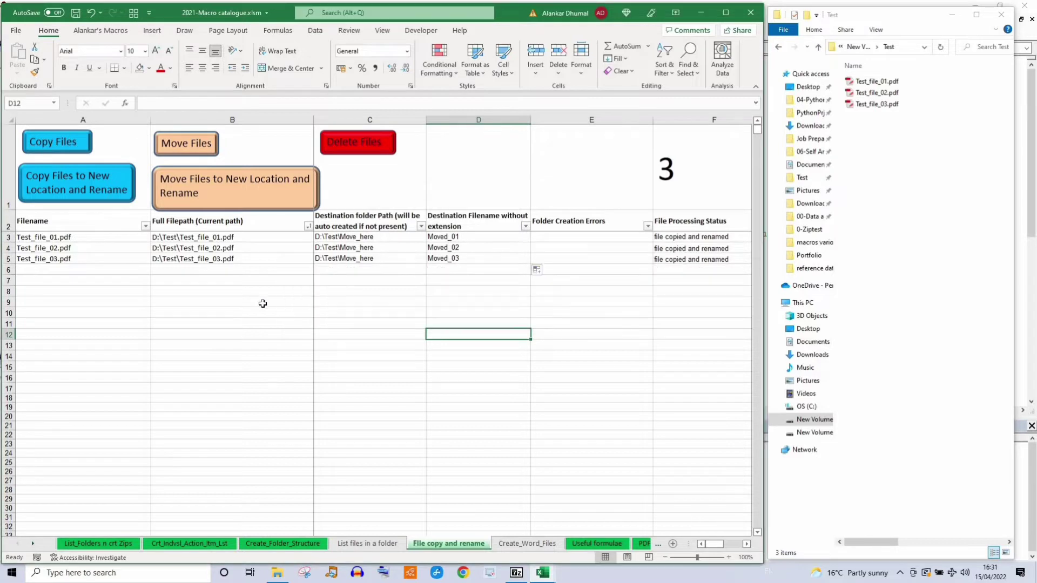
{"action": "left_click", "coordinate": [224, 191]}
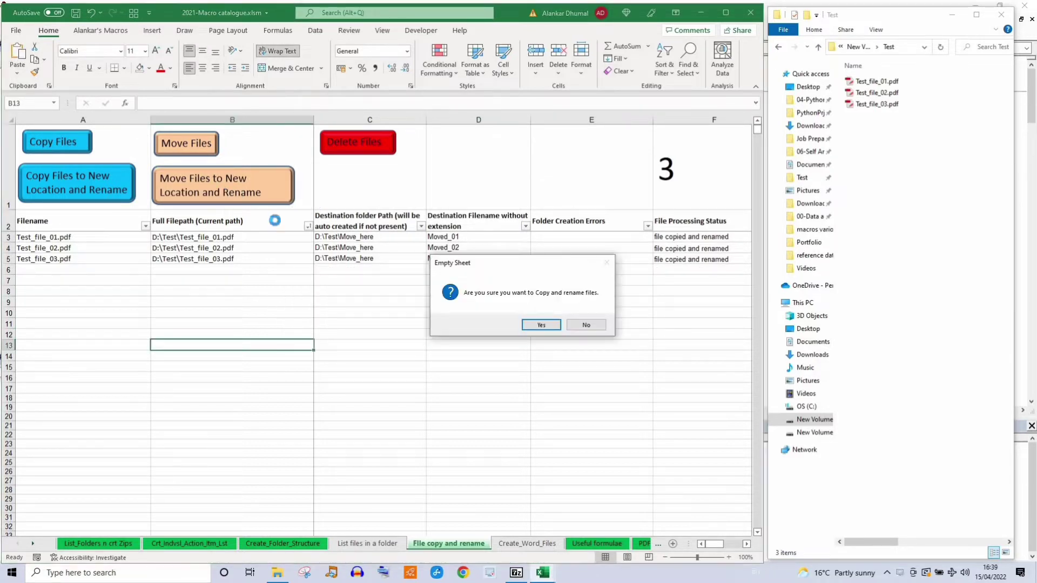
{"action": "left_click", "coordinate": [537, 324]}
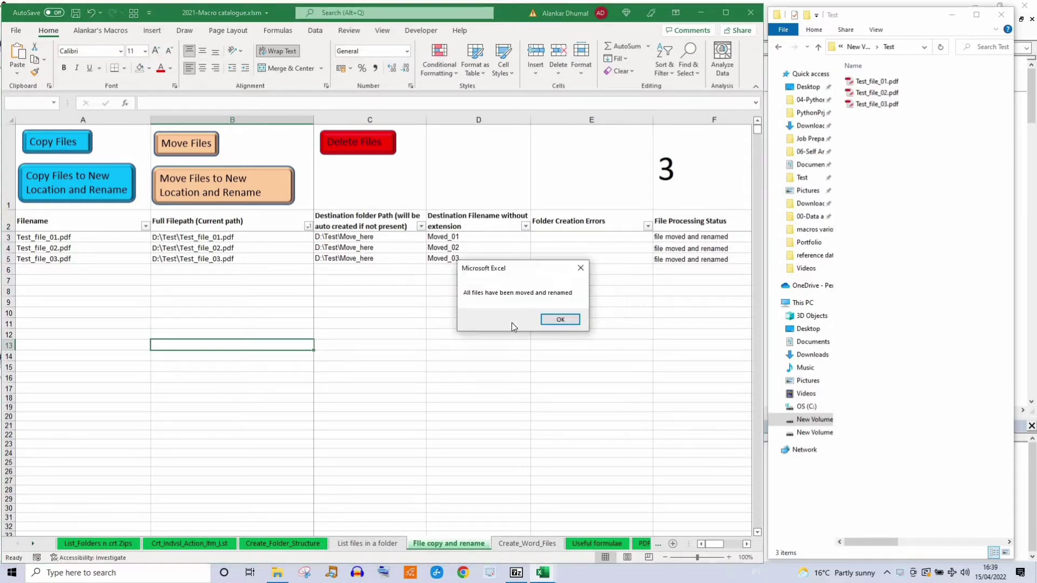
{"action": "key", "text": "Return"}
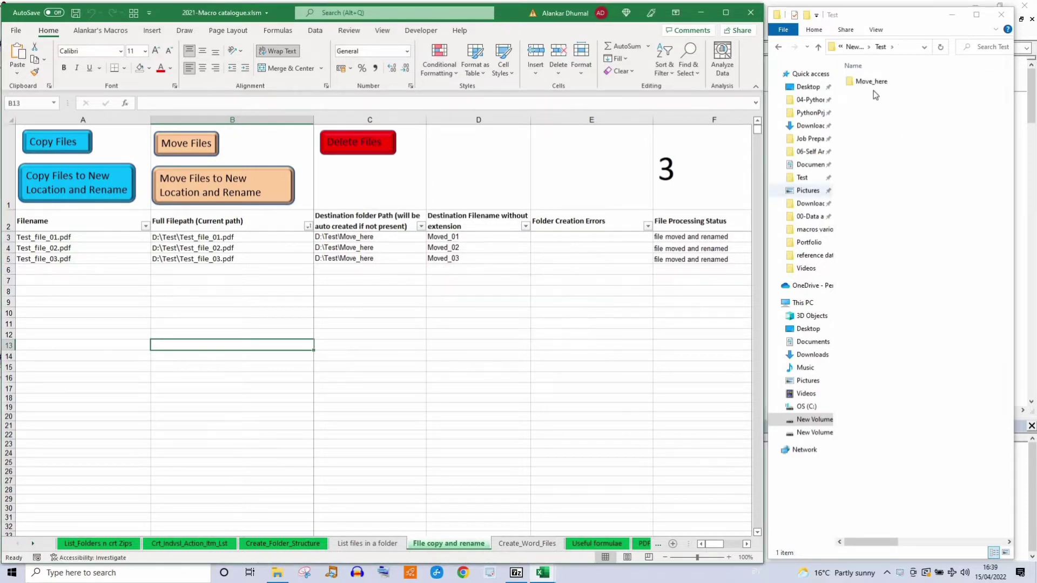
{"action": "left_click", "coordinate": [868, 82]}
{"action": "double_click", "coordinate": [868, 82]}
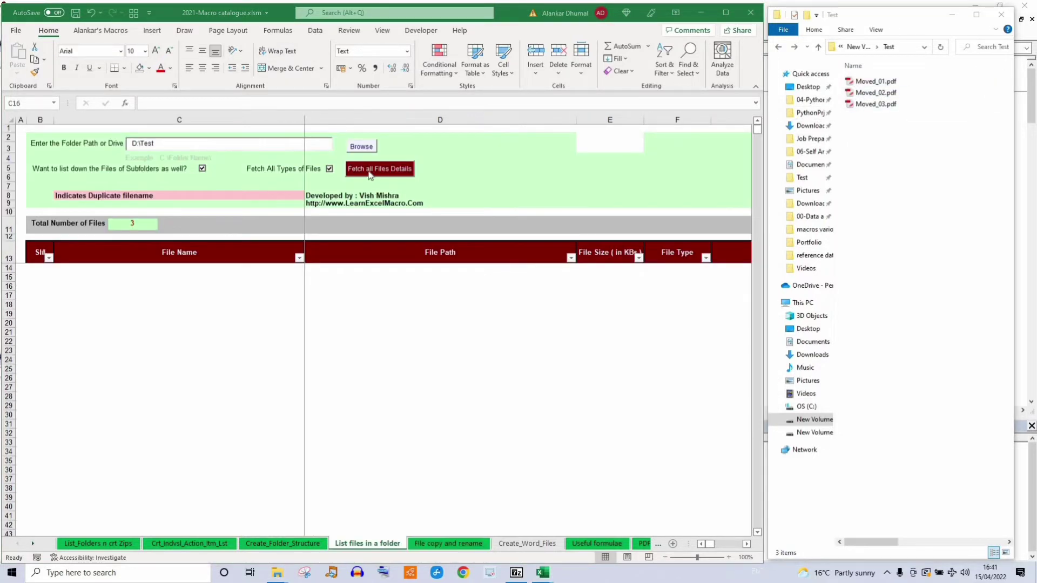
Step: List all files in D:\Test on the List files sheet and copy their names and paths
{"action": "left_click", "coordinate": [364, 172]}
{"action": "left_click", "coordinate": [360, 169]}
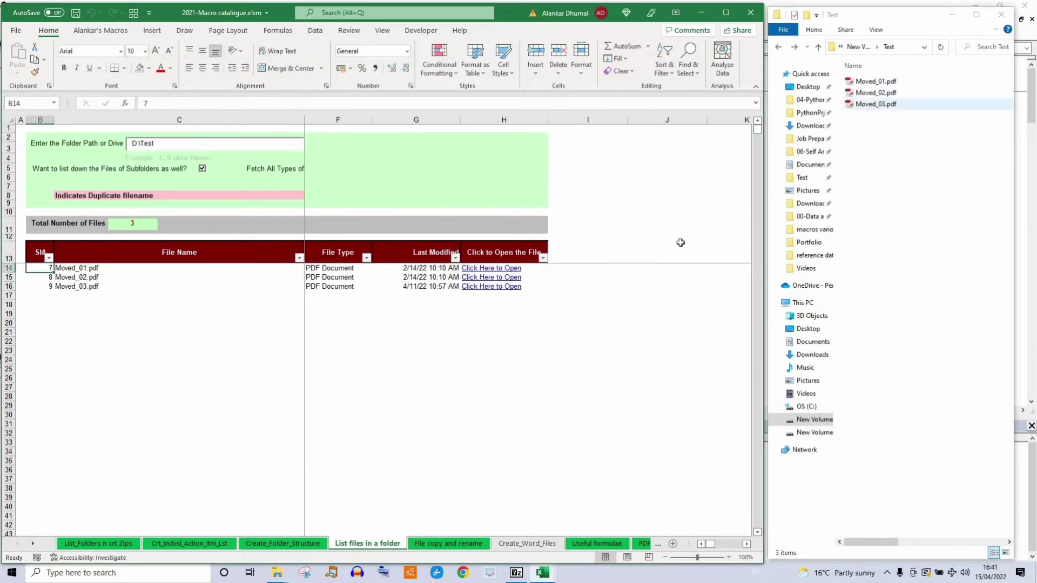
{"action": "left_click_drag", "start_coordinate": [86, 270], "coordinate": [331, 287]}
{"action": "right_click", "coordinate": [331, 286]}
{"action": "left_click", "coordinate": [354, 263]}
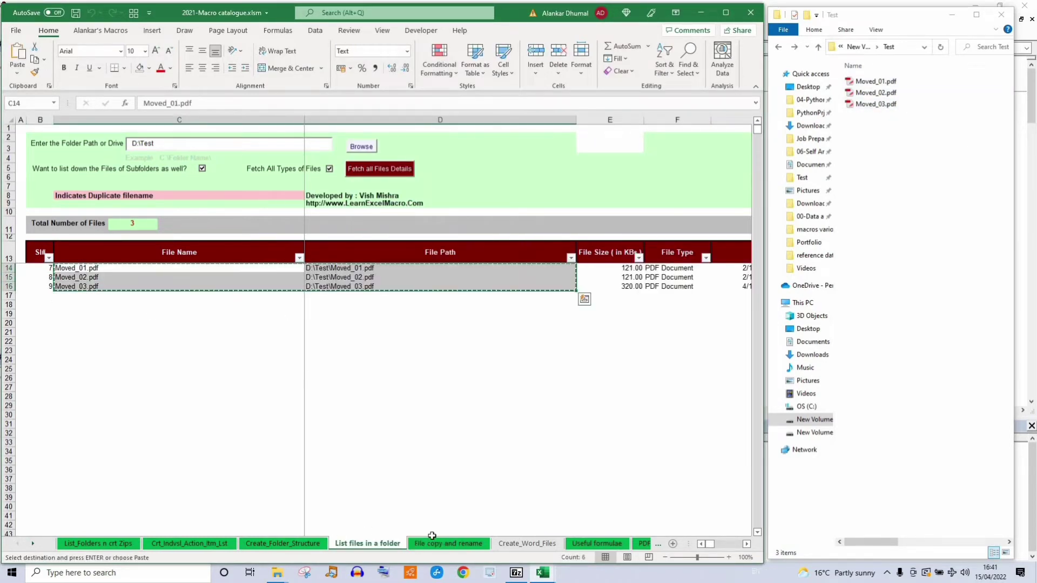
Step: Paste them at A3 of File copy and rename and clear the old data in C3:F9
{"action": "left_click", "coordinate": [437, 543]}
{"action": "right_click", "coordinate": [51, 238]}
{"action": "left_click", "coordinate": [96, 293]}
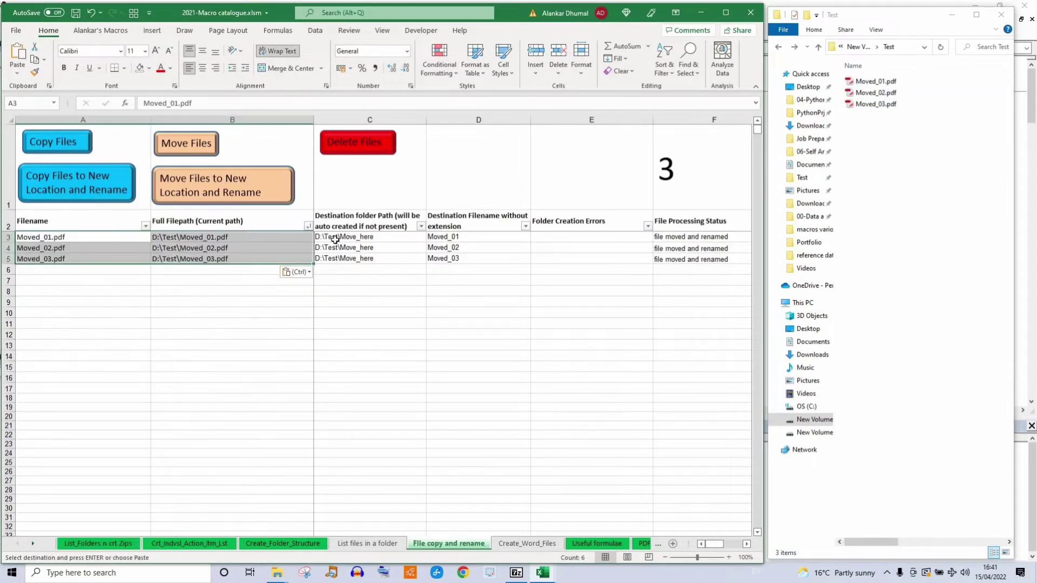
{"action": "left_click_drag", "start_coordinate": [335, 238], "coordinate": [689, 298]}
{"action": "key", "text": "Delete"}
{"action": "left_click", "coordinate": [228, 291]}
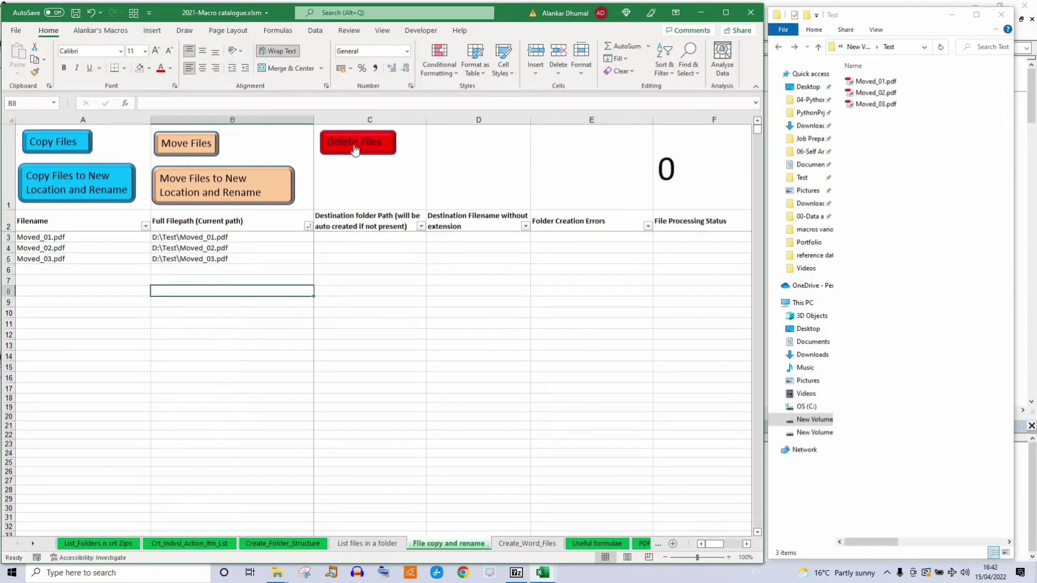
Step: Run Delete Files with header row 2, status column F and path column B
{"action": "left_click", "coordinate": [359, 146]}
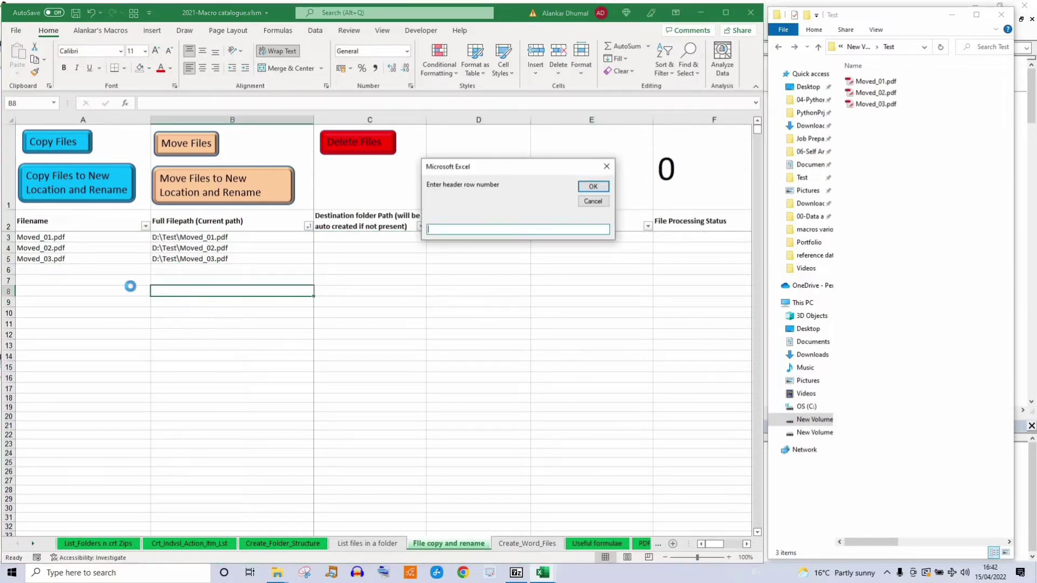
{"action": "type", "text": "2"}
{"action": "left_click", "coordinate": [594, 188]}
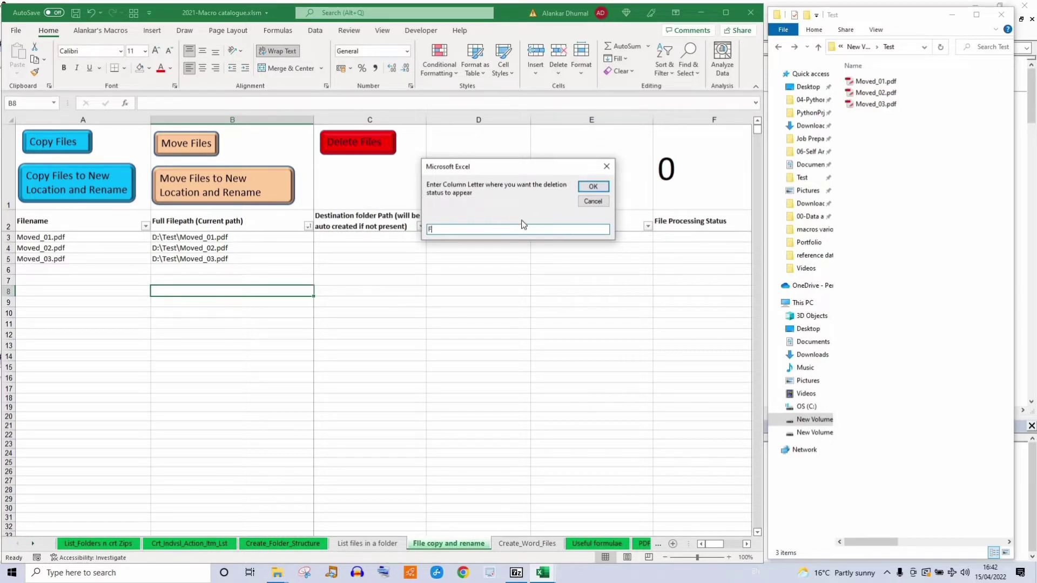
{"action": "type", "text": "F"}
{"action": "left_click", "coordinate": [587, 188]}
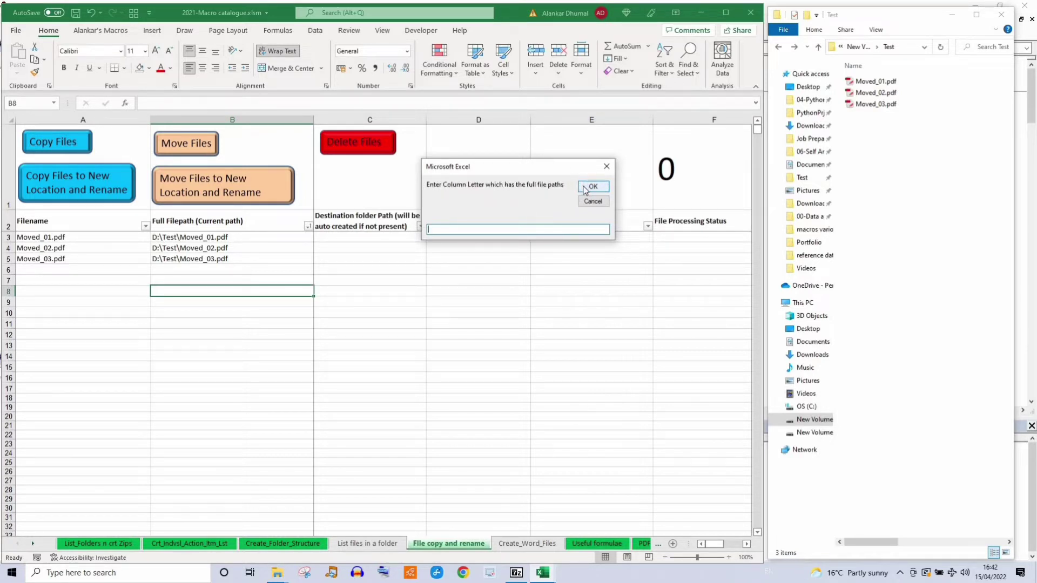
{"action": "left_click", "coordinate": [592, 187]}
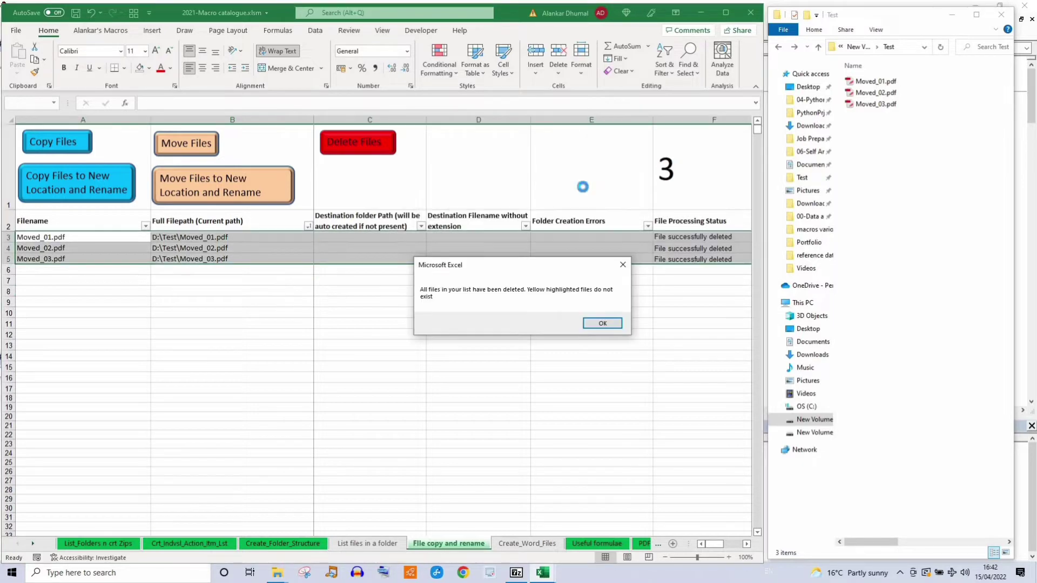
{"action": "left_click", "coordinate": [599, 325]}
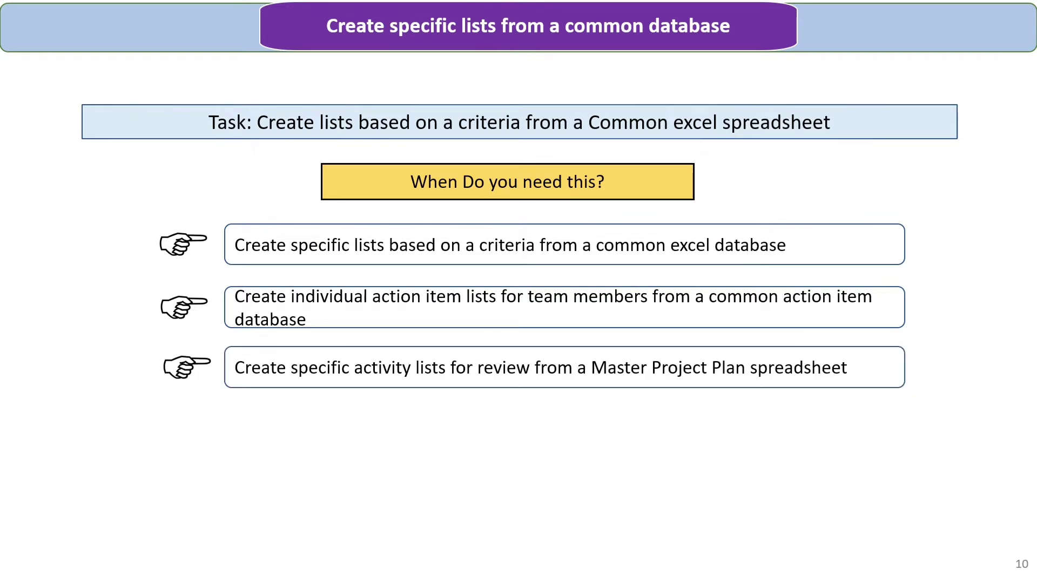
Step: Finish slide 10, then build slide 11's four manual steps and first two VBA automation steps
{"action": "key", "text": "Right"}
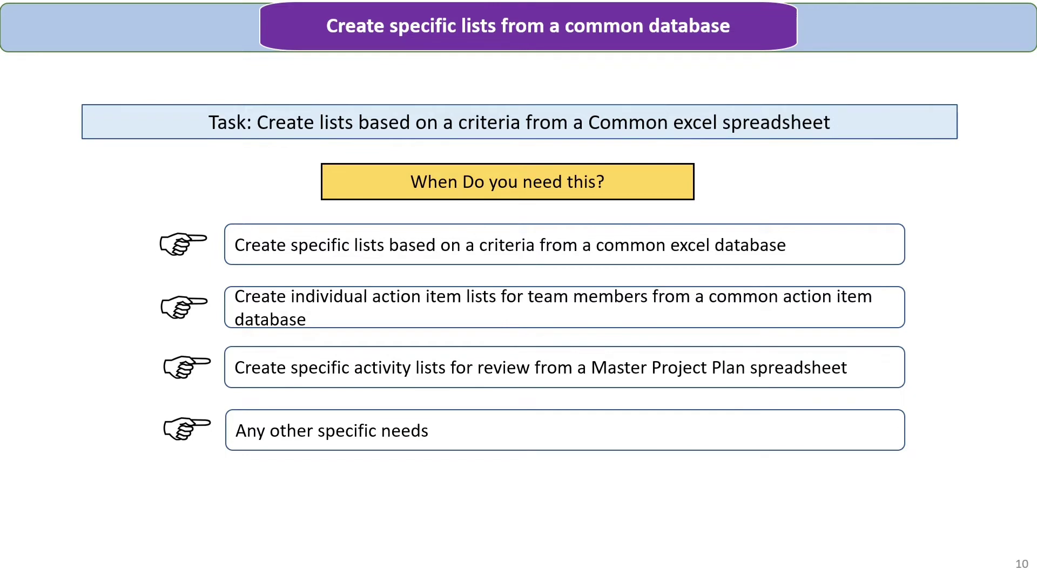
{"action": "key", "text": "Right"}
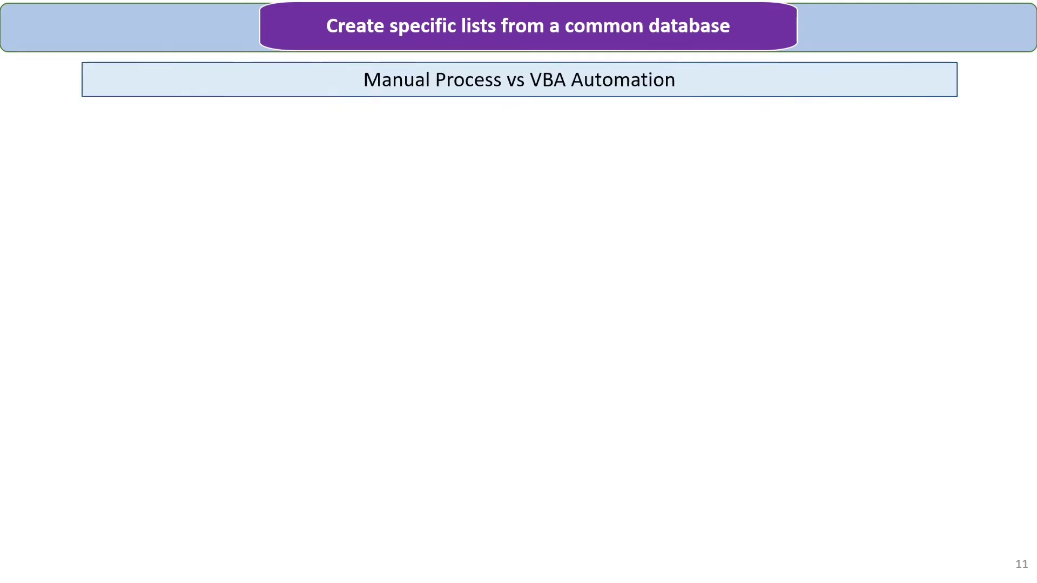
{"action": "key", "text": "Right"}
{"action": "key", "text": "Right"}
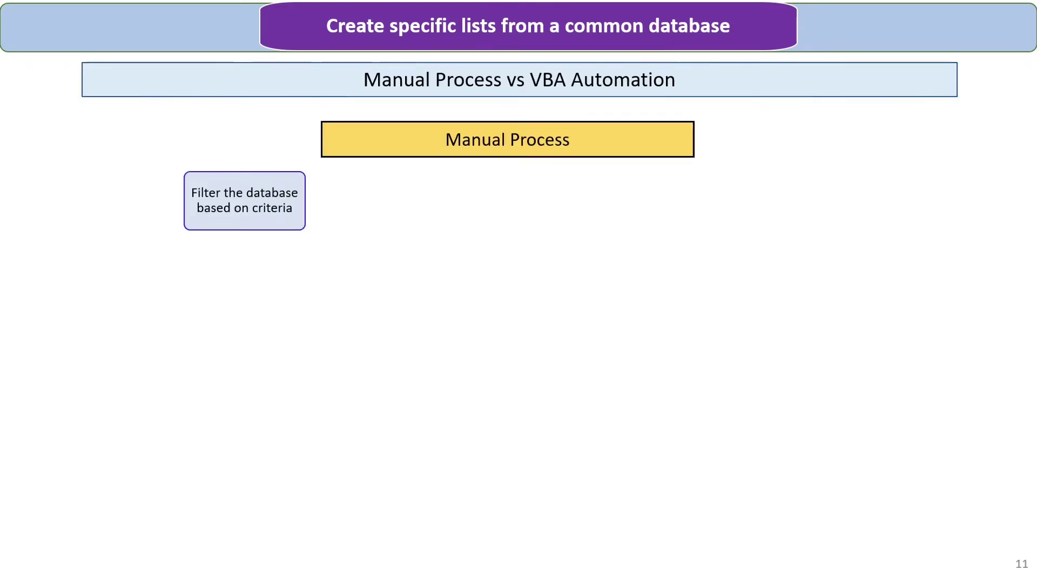
{"action": "key", "text": "Right"}
{"action": "key", "text": "Right"}
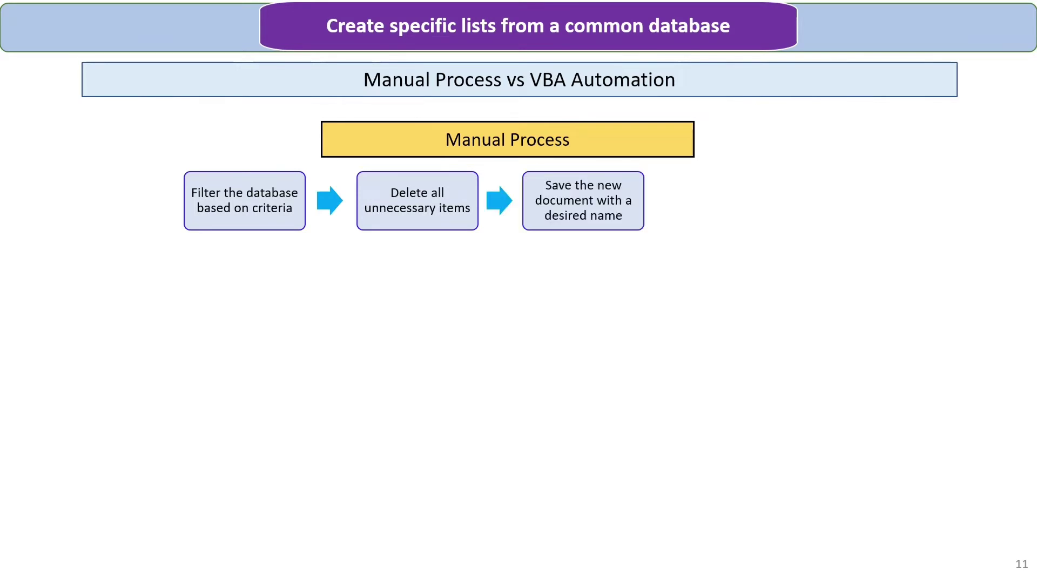
{"action": "key", "text": "Right"}
{"action": "key", "text": "Right"}
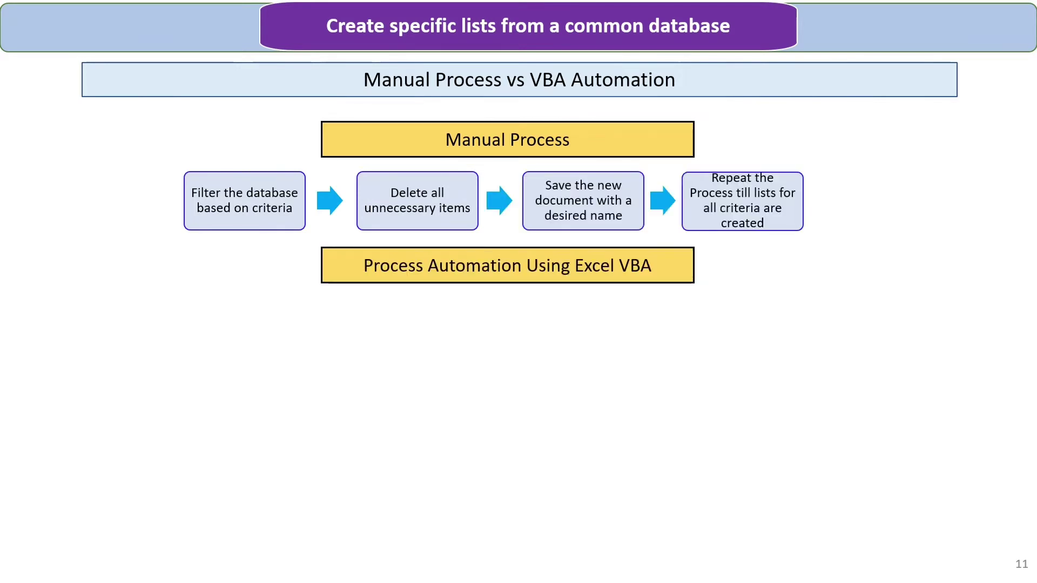
{"action": "key", "text": "Right"}
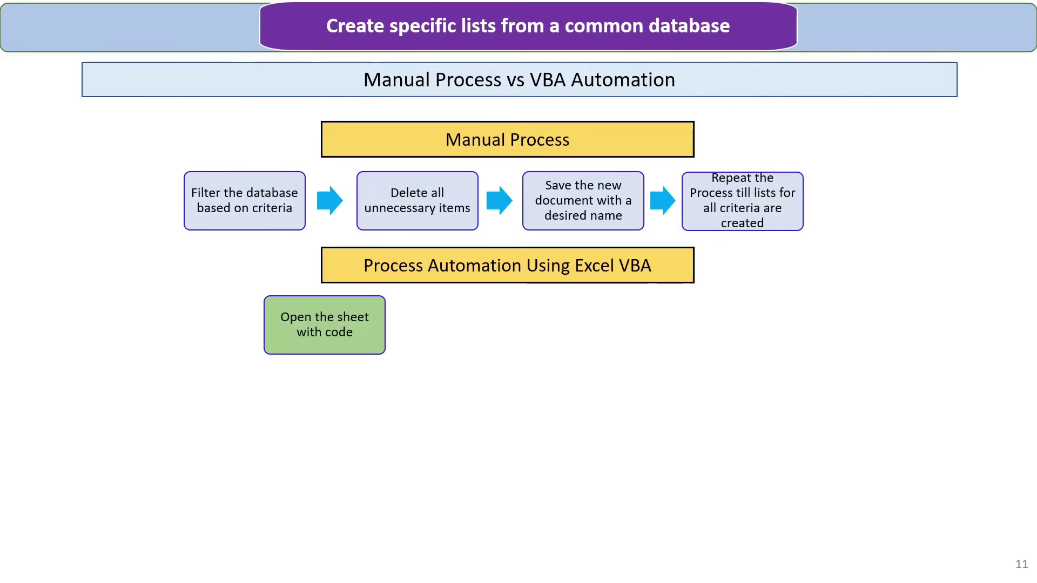
{"action": "key", "text": "Right"}
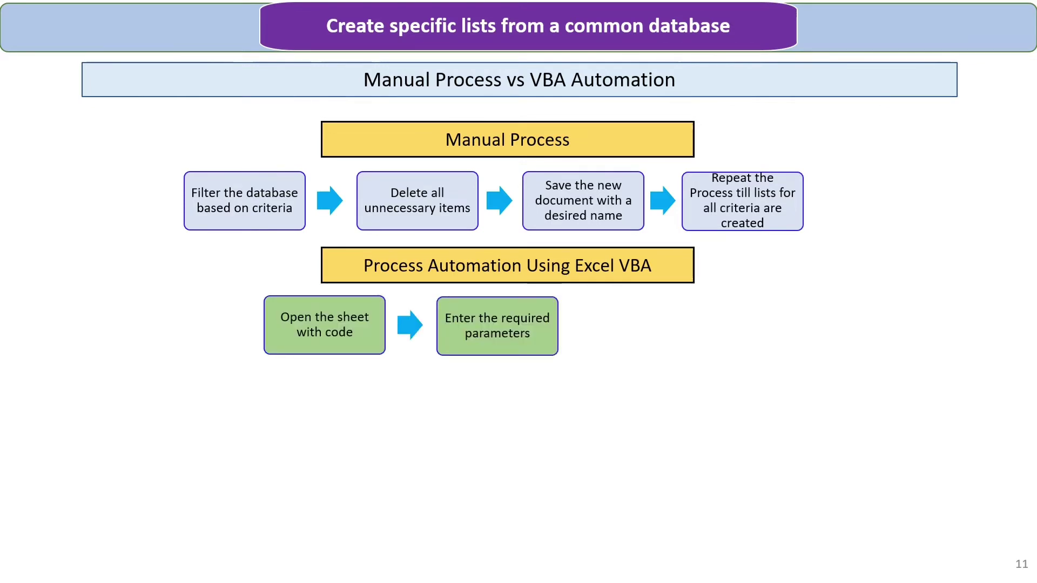
{"action": "key", "text": "Right"}
{"action": "key", "text": "Right"}
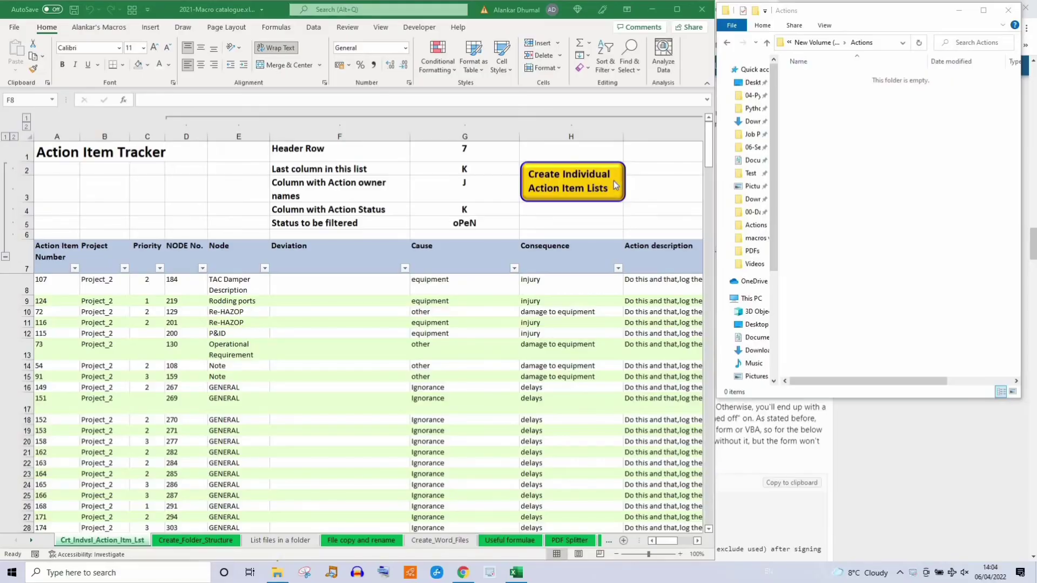
Step: Review the header row, last column K and owner column J settings against the Action Owner column
{"action": "left_click", "coordinate": [290, 150]}
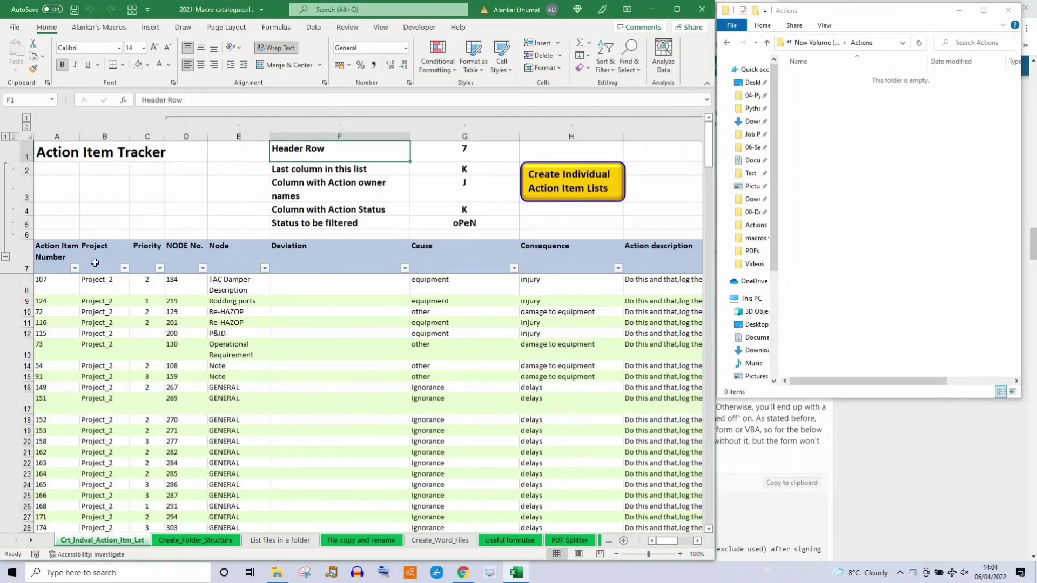
{"action": "left_click", "coordinate": [290, 172]}
{"action": "left_click", "coordinate": [464, 169]}
{"action": "left_click", "coordinate": [697, 541]}
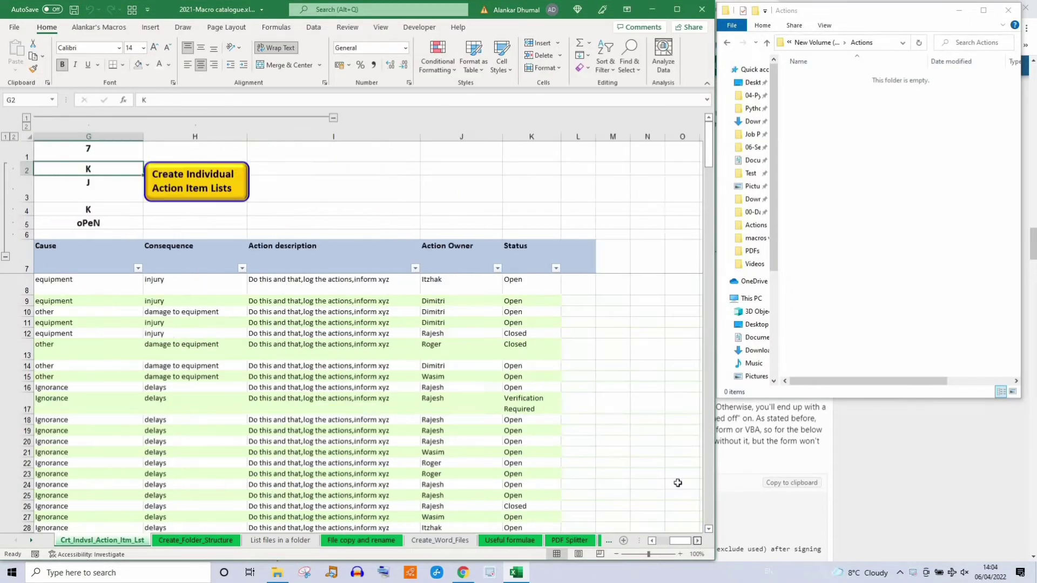
{"action": "left_click_drag", "start_coordinate": [680, 542], "coordinate": [658, 542]}
{"action": "left_click", "coordinate": [348, 191]}
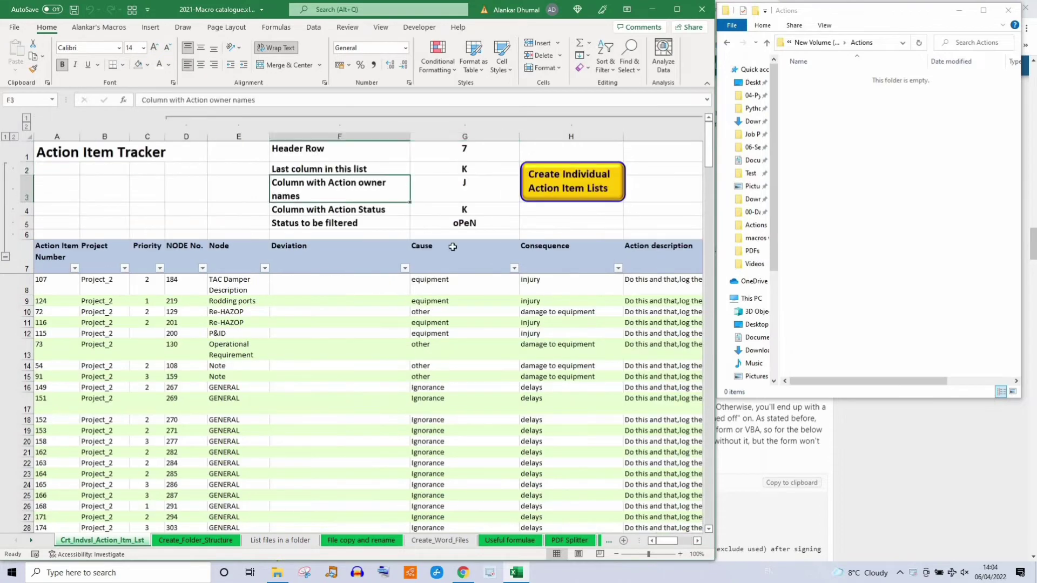
{"action": "left_click", "coordinate": [464, 189]}
{"action": "left_click", "coordinate": [697, 541]}
{"action": "left_click", "coordinate": [451, 256]}
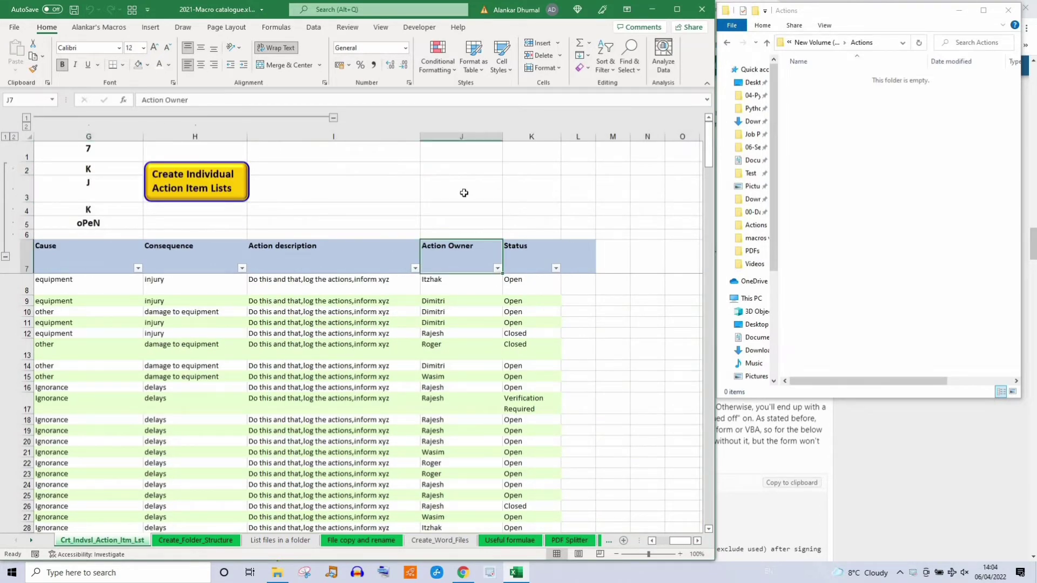
{"action": "left_click", "coordinate": [496, 268]}
{"action": "left_click", "coordinate": [441, 495]}
{"action": "left_click", "coordinate": [652, 541]}
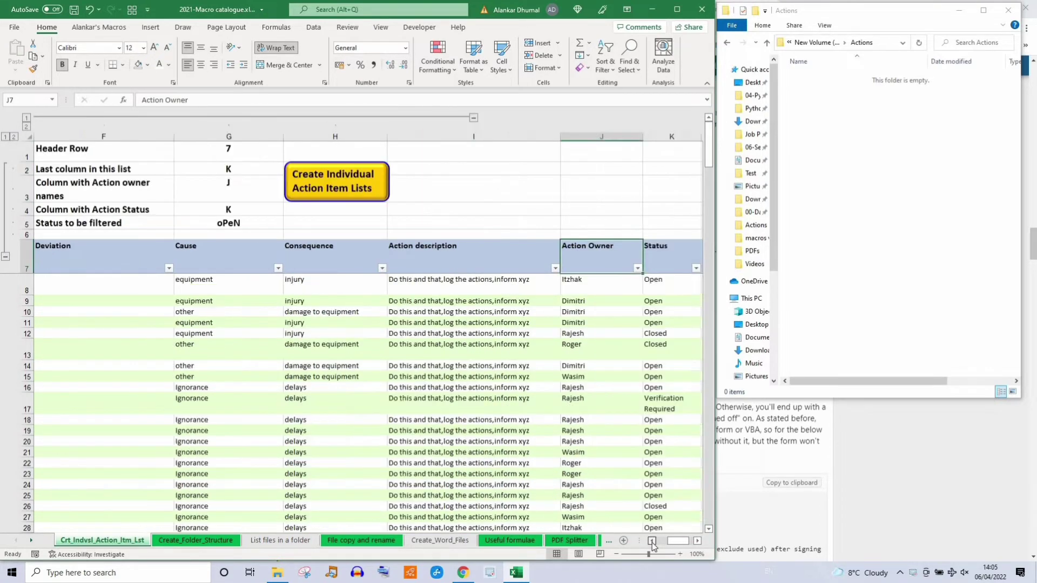
Step: Review the status column K setting and the oPeN status filter value against the Status column
{"action": "left_click", "coordinate": [398, 212]}
{"action": "left_click", "coordinate": [459, 211]}
{"action": "left_click", "coordinate": [697, 541]}
{"action": "left_click", "coordinate": [697, 540]}
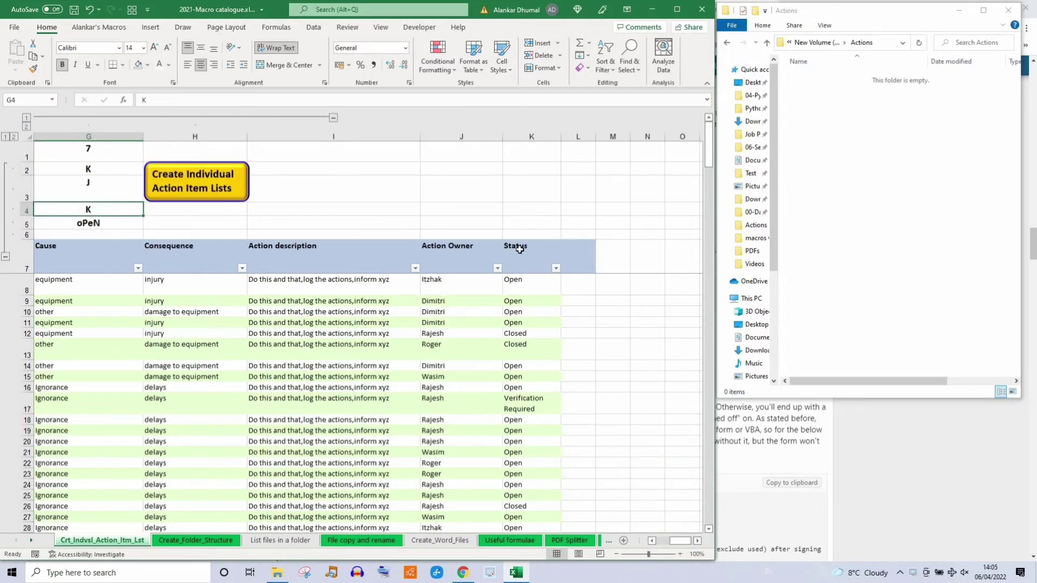
{"action": "left_click", "coordinate": [520, 247]}
{"action": "left_click", "coordinate": [555, 268]}
{"action": "left_click", "coordinate": [501, 495]}
{"action": "left_click", "coordinate": [652, 540]}
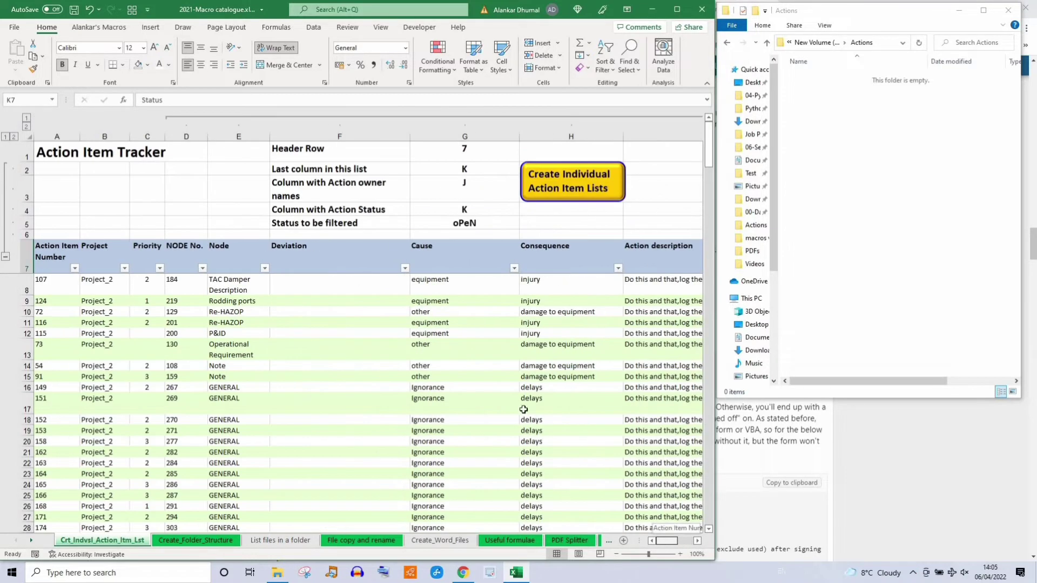
{"action": "left_click", "coordinate": [475, 223]}
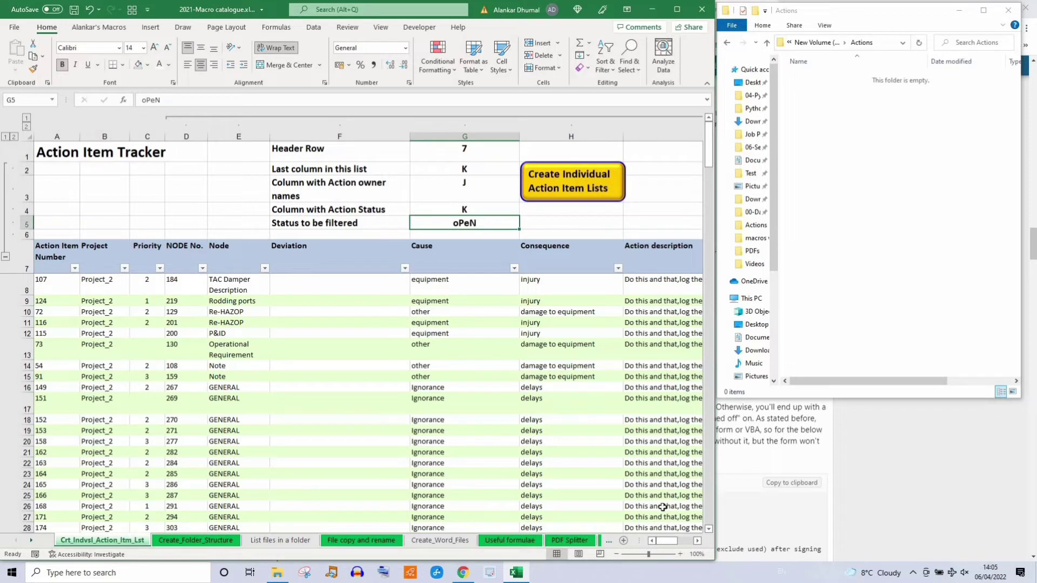
Step: Run Create Individual Action Item Lists, saving the owner workbooks into D:\Actions
{"action": "left_click", "coordinate": [550, 189]}
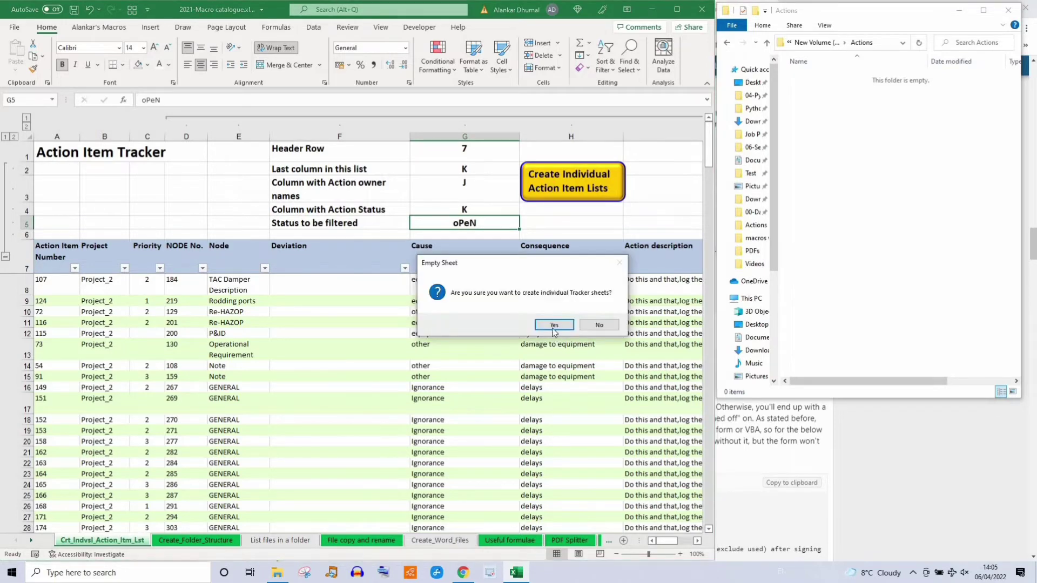
{"action": "left_click", "coordinate": [551, 325]}
{"action": "left_click", "coordinate": [54, 201]}
{"action": "double_click", "coordinate": [162, 91]}
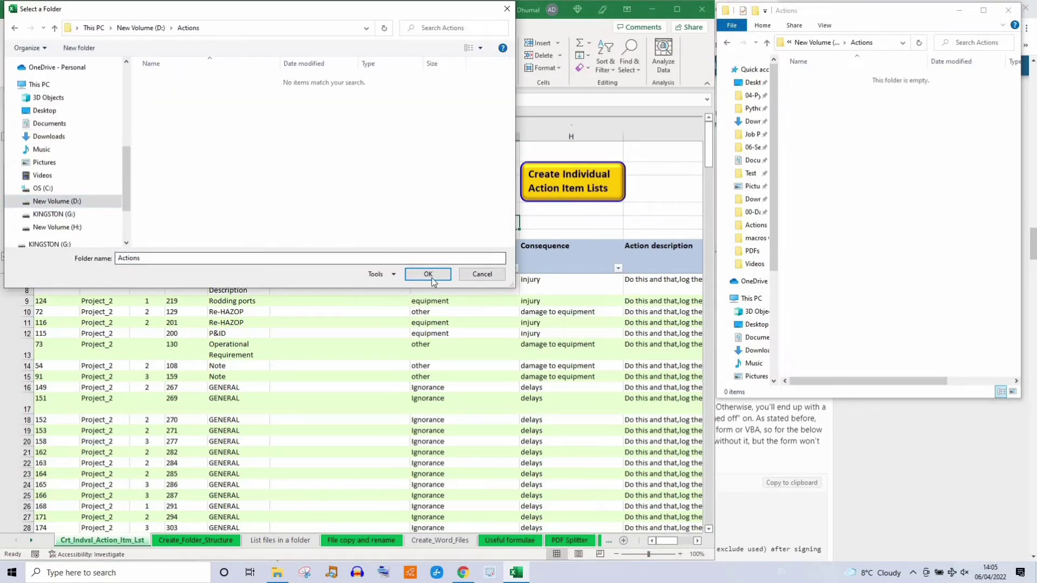
{"action": "left_click", "coordinate": [428, 274]}
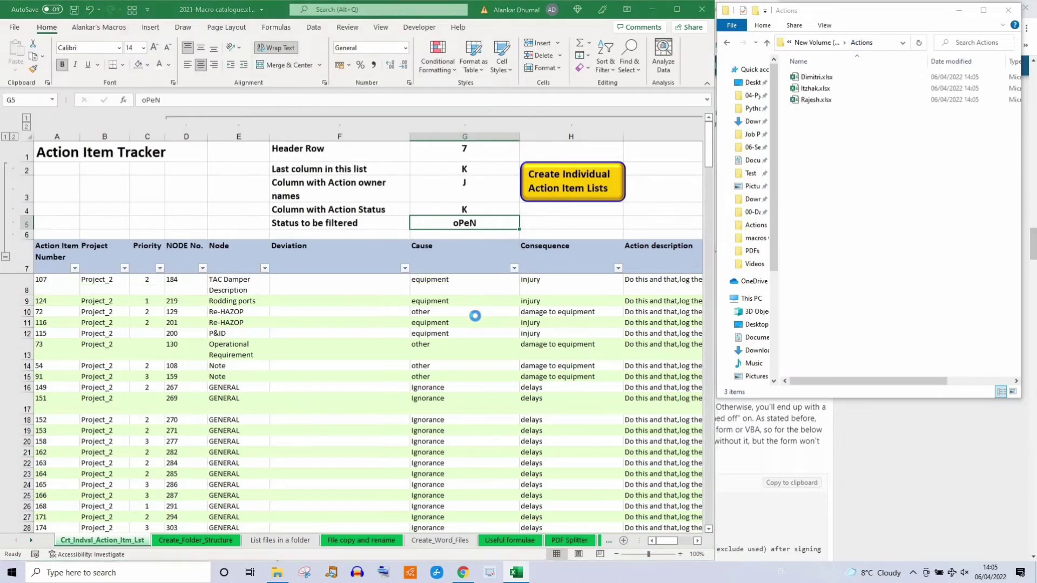
{"action": "left_click", "coordinate": [559, 320]}
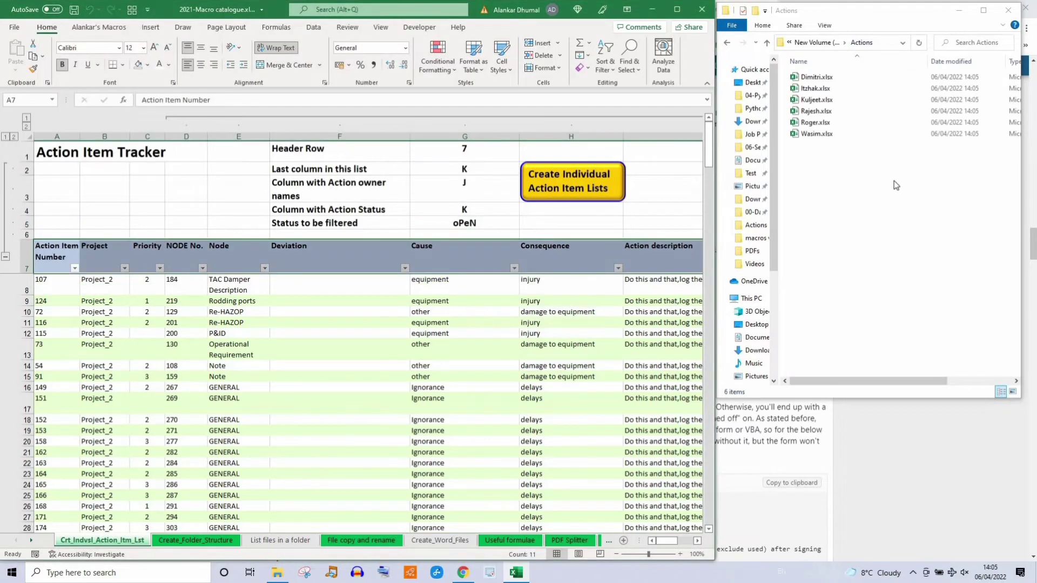
Step: Open one owner's generated action list and arrange it beside the tracker workbook
{"action": "double_click", "coordinate": [816, 111]}
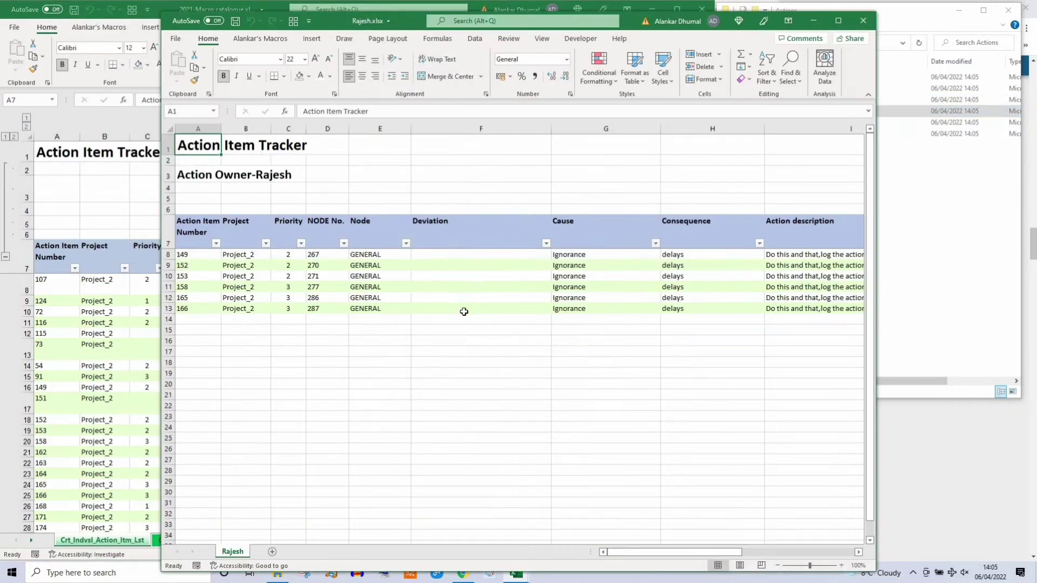
{"action": "left_click_drag", "start_coordinate": [678, 555], "coordinate": [646, 560]}
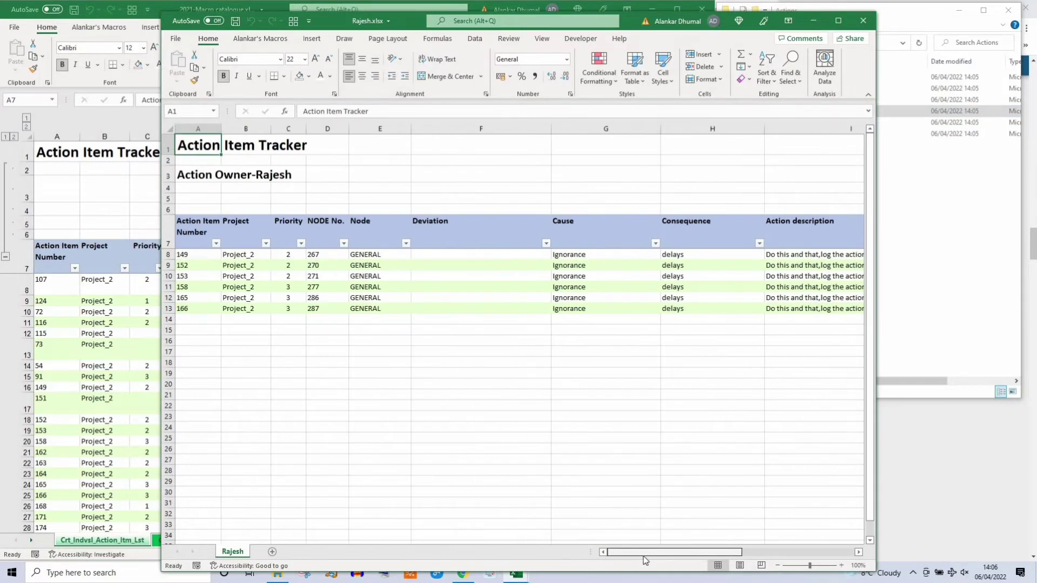
{"action": "left_click_drag", "start_coordinate": [161, 189], "coordinate": [546, 248]}
{"action": "left_click", "coordinate": [463, 296]}
{"action": "left_click_drag", "start_coordinate": [667, 541], "coordinate": [693, 542]}
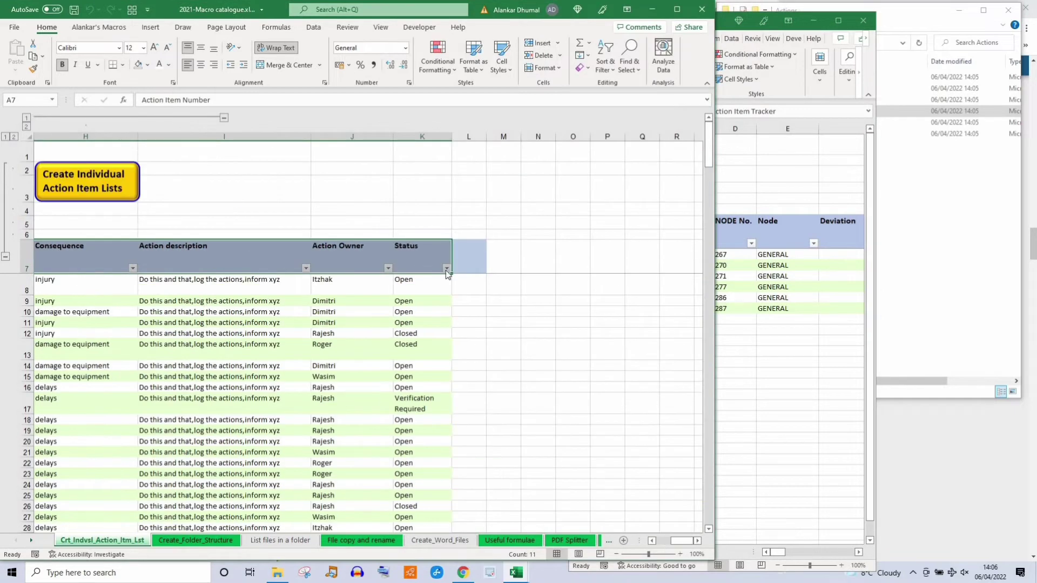
Step: Filter the tracker to Open status and a single action owner
{"action": "left_click", "coordinate": [447, 268]}
{"action": "left_click", "coordinate": [340, 395]}
{"action": "left_click", "coordinate": [342, 415]}
{"action": "left_click", "coordinate": [381, 494]}
{"action": "left_click", "coordinate": [388, 269]}
{"action": "left_click", "coordinate": [281, 396]}
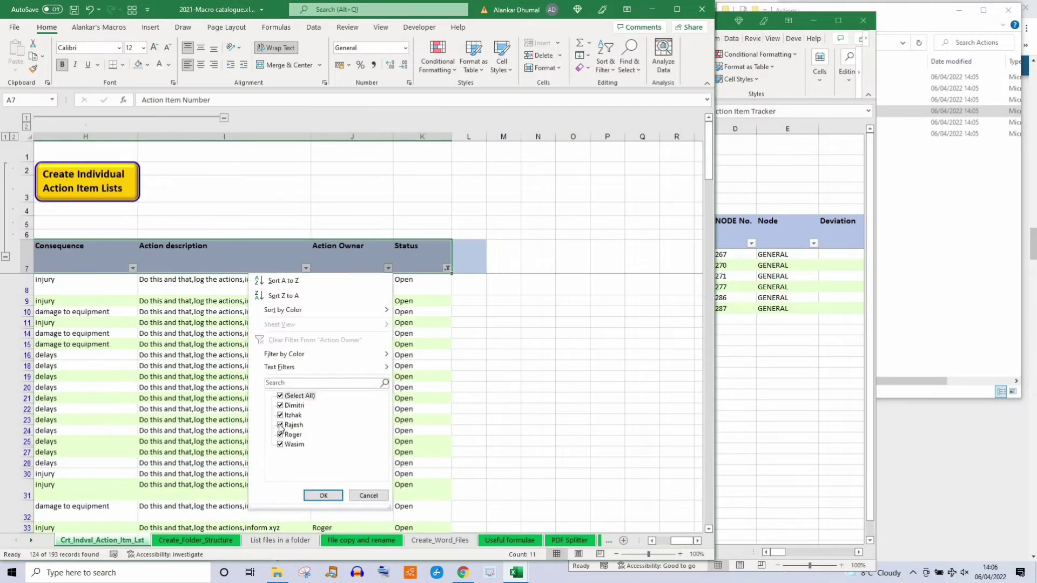
{"action": "left_click", "coordinate": [281, 425]}
{"action": "left_click", "coordinate": [324, 495]}
{"action": "left_click_drag", "start_coordinate": [678, 543], "coordinate": [654, 544]}
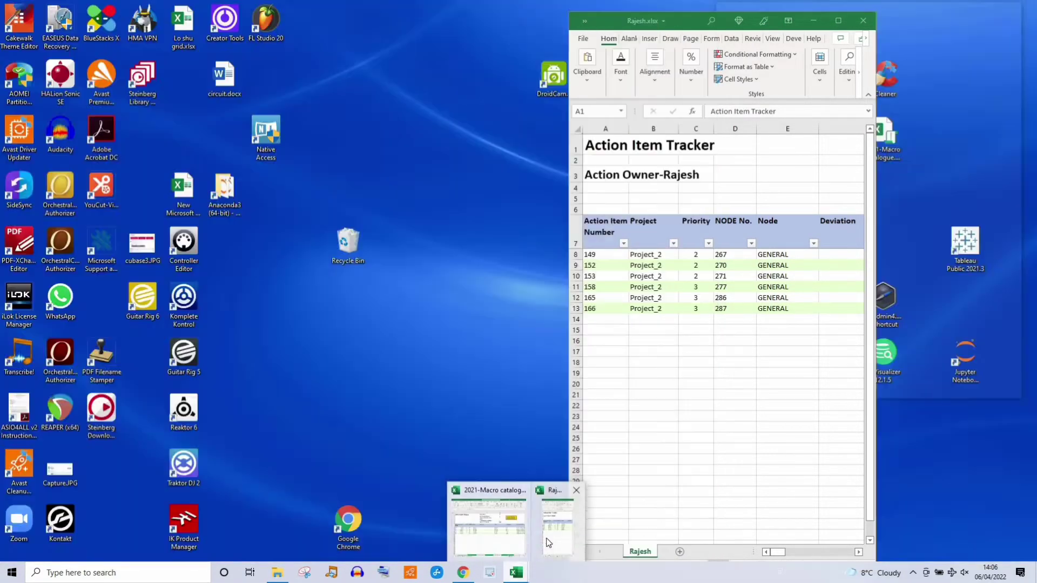
Step: Compare items 158 and 166 in the generated list, then close that workbook
{"action": "left_click", "coordinate": [554, 515]}
{"action": "left_click", "coordinate": [602, 288]}
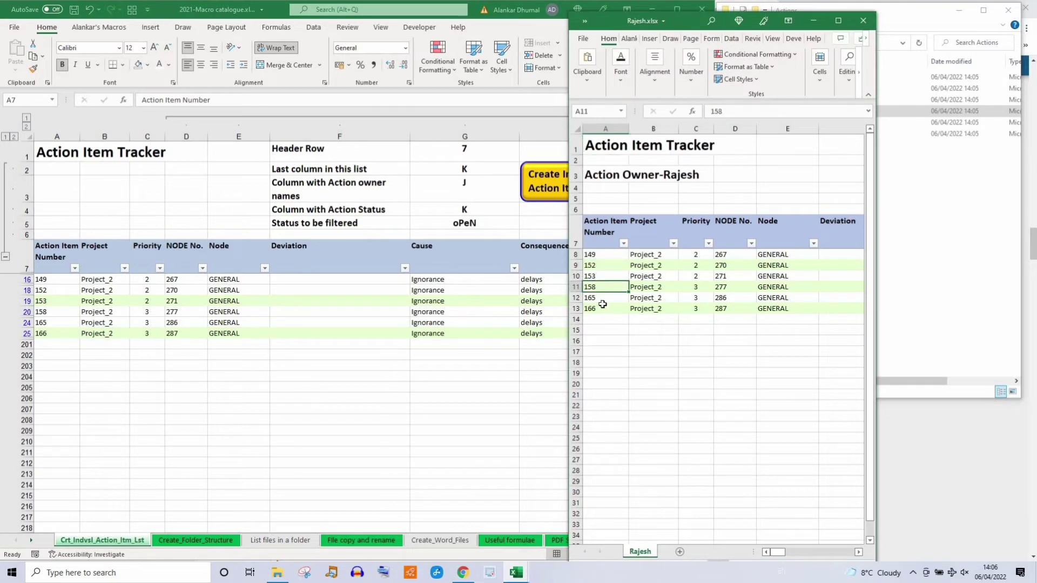
{"action": "left_click", "coordinate": [602, 307]}
{"action": "left_click", "coordinate": [863, 21]}
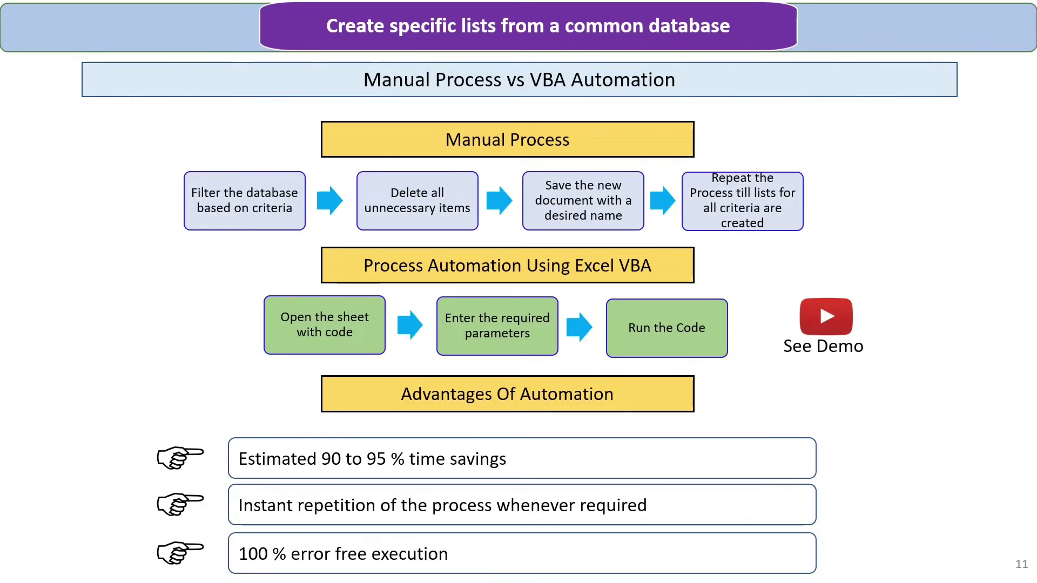
Step: Advance the slideshow from slide 11 to slide 12, Processing PDF Files
{"action": "key", "text": "Right"}
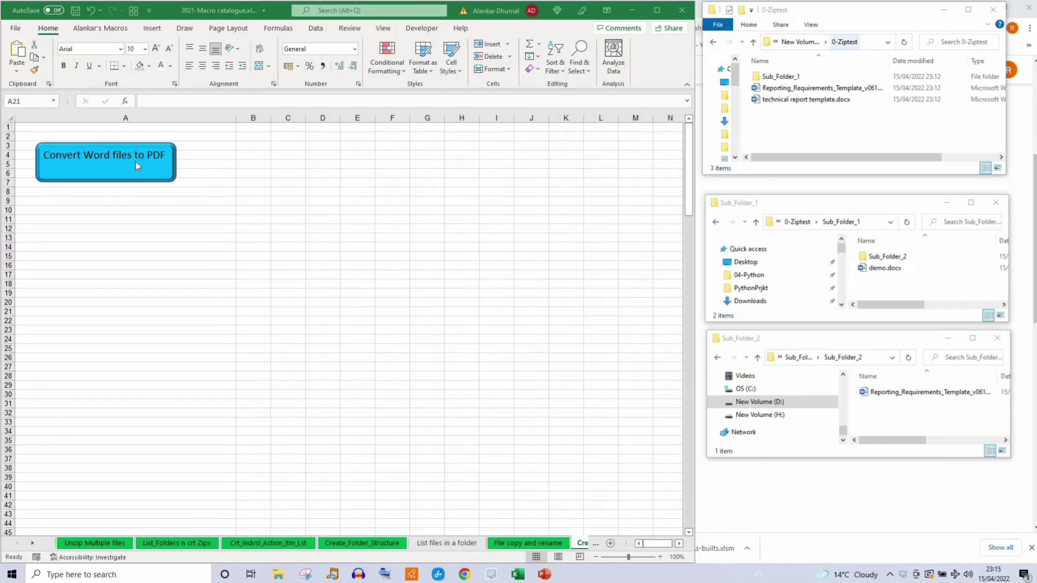
Step: Run Convert Word files to PDF on 0-Ziptest, close the blank Word window, and acknowledge completion
{"action": "left_click", "coordinate": [130, 162]}
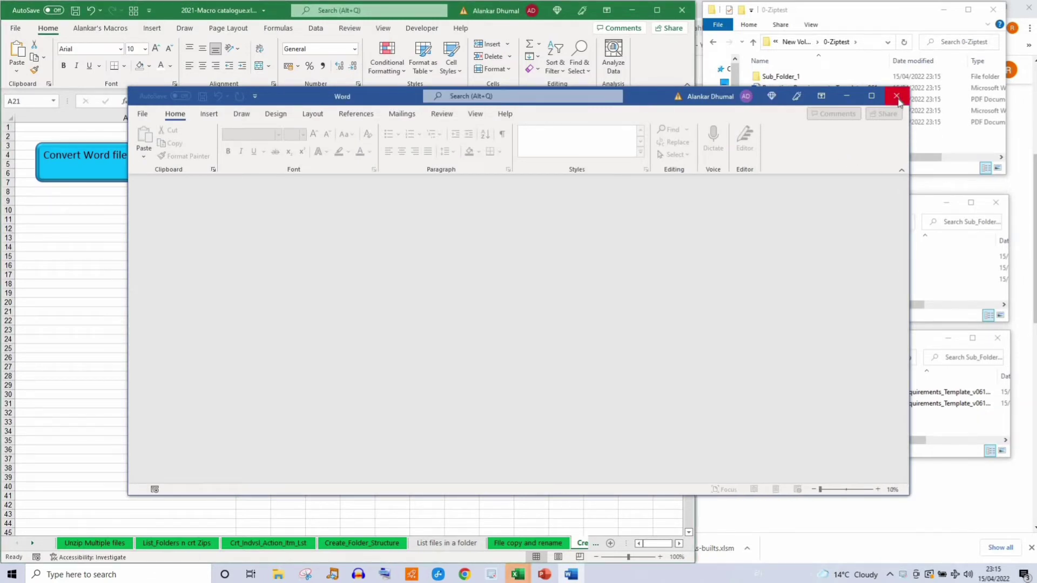
{"action": "left_click", "coordinate": [897, 97]}
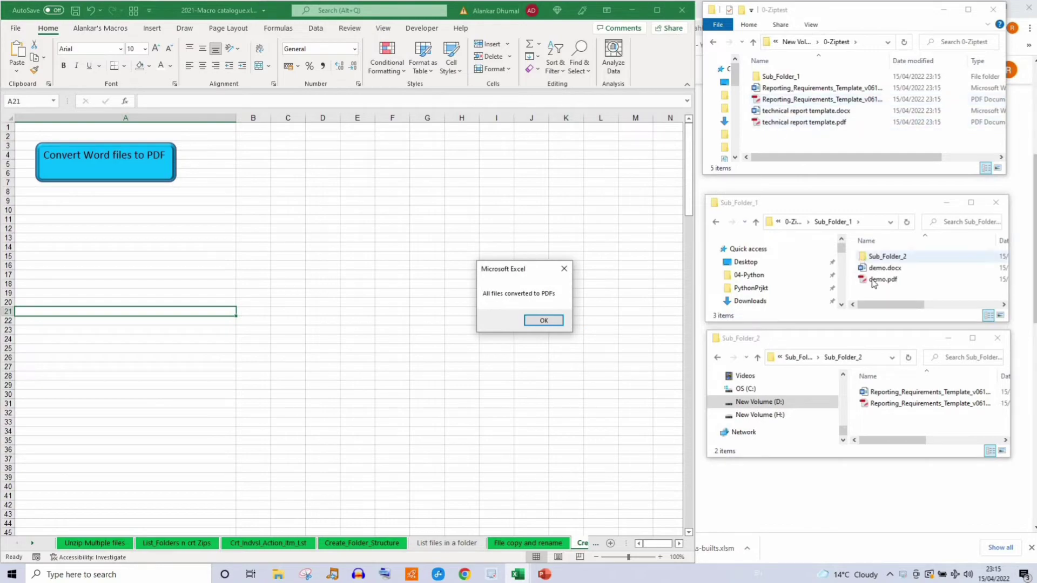
{"action": "left_click", "coordinate": [548, 323]}
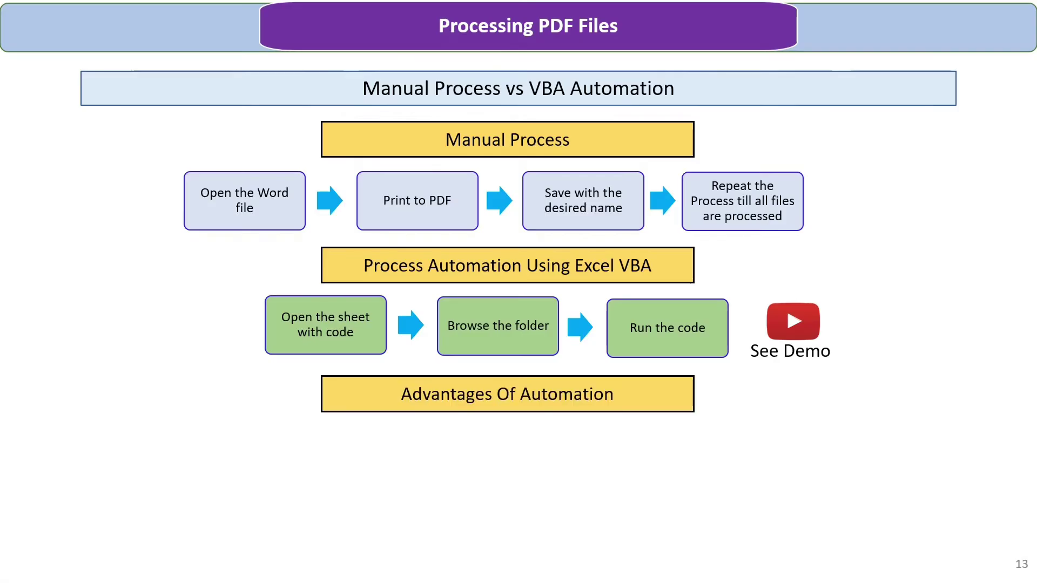
Step: Reveal the time-savings and error-free execution advantages of automation
{"action": "key", "text": "Right"}
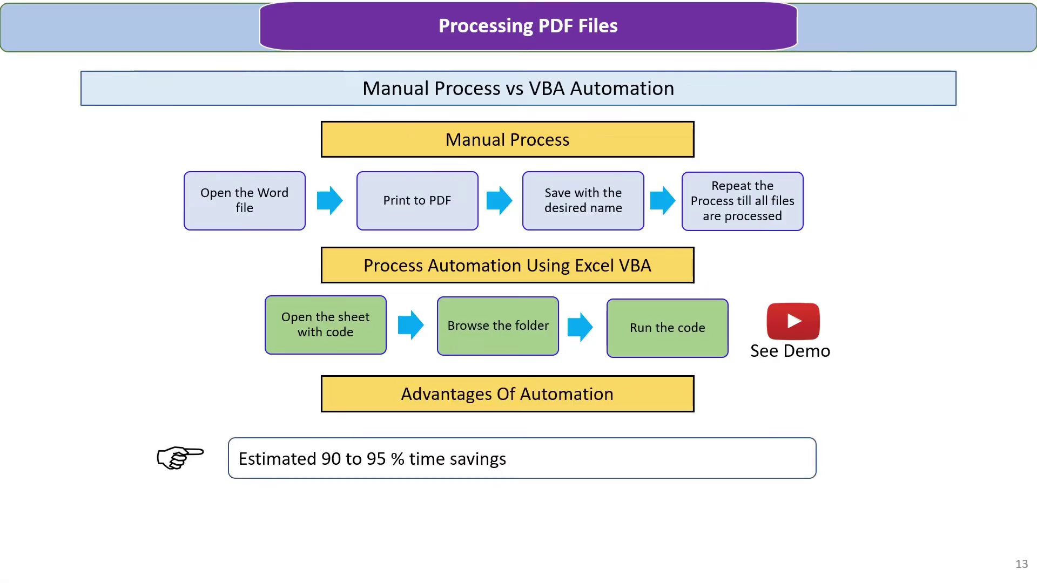
{"action": "key", "text": "Right"}
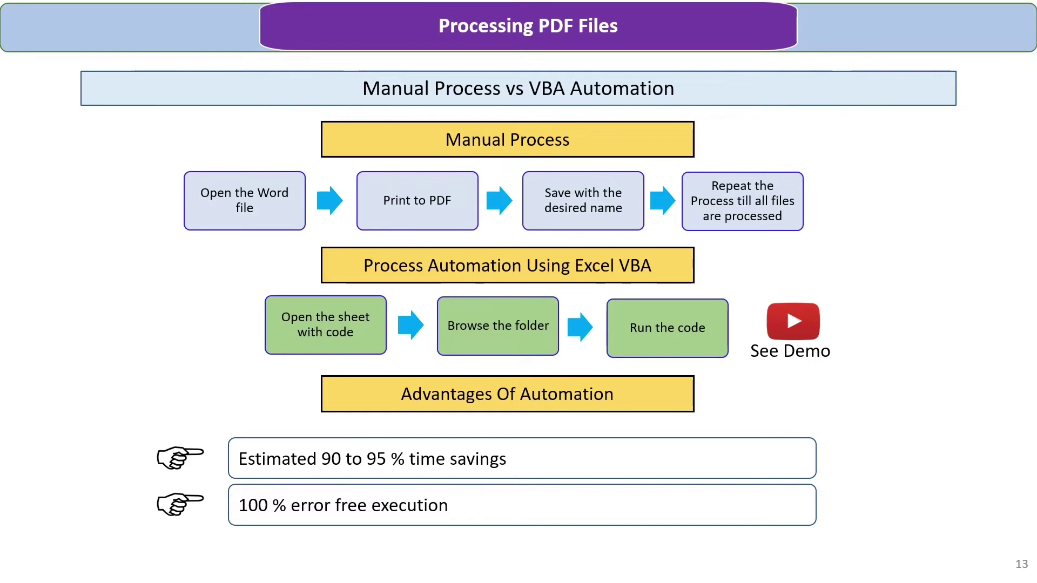
{"action": "key", "text": "Right"}
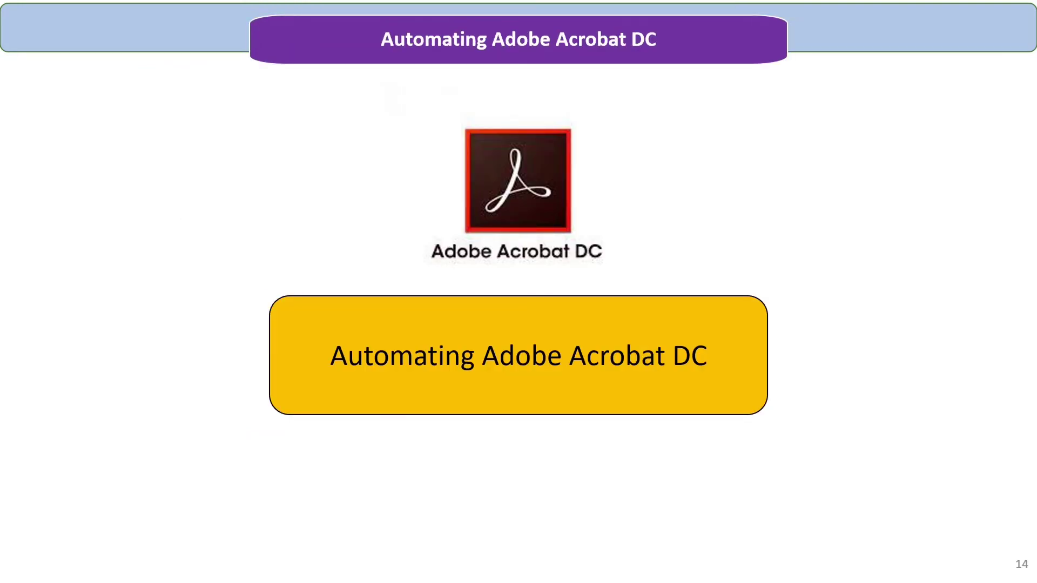
Step: Build the Acrobat page-count slide: task, review-time, printing-cost and binder-size use cases, and Acrobat Pro licence warning
{"action": "key", "text": "Right"}
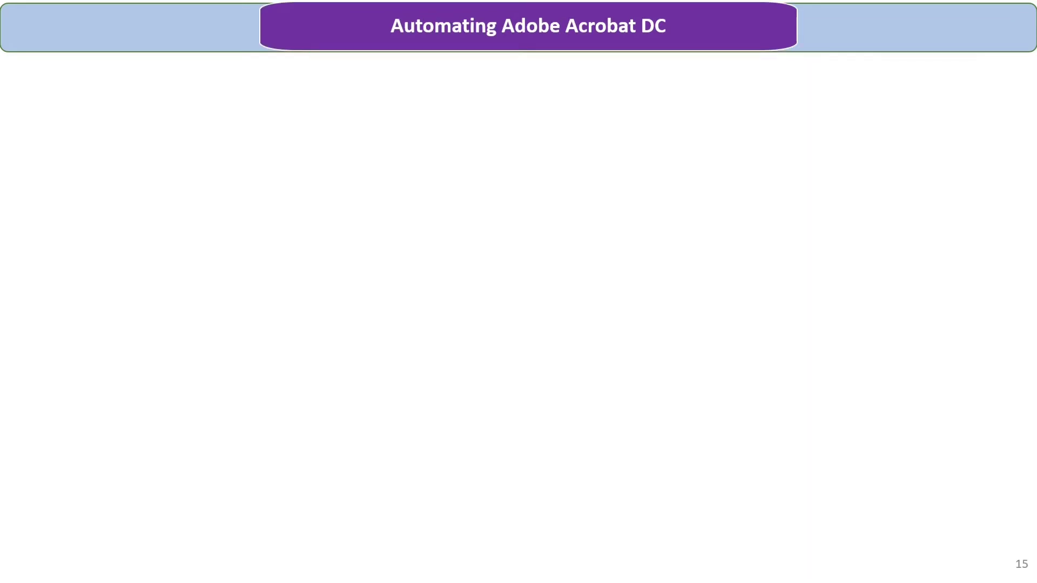
{"action": "key", "text": "Right"}
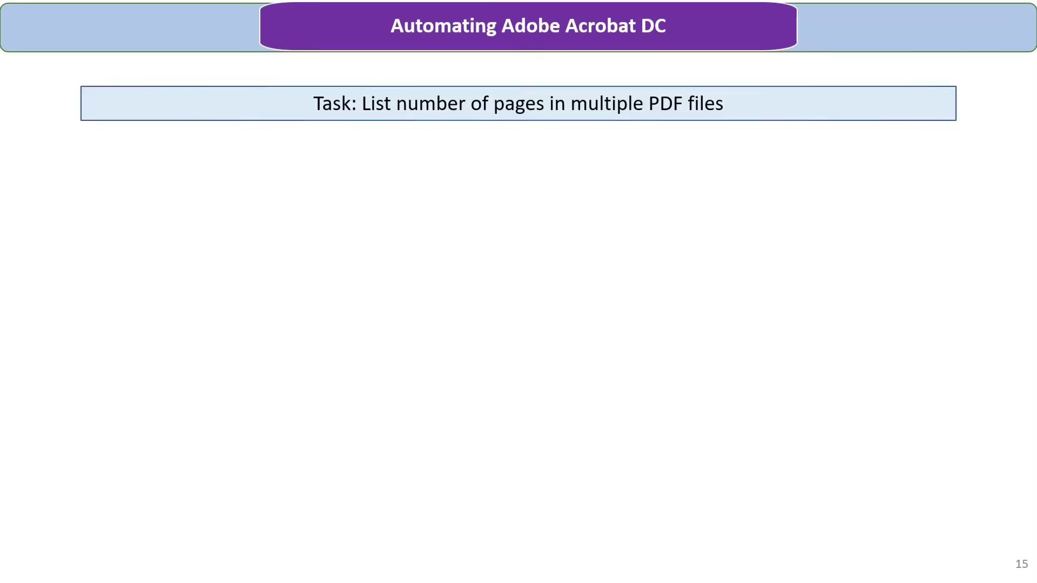
{"action": "key", "text": "Right"}
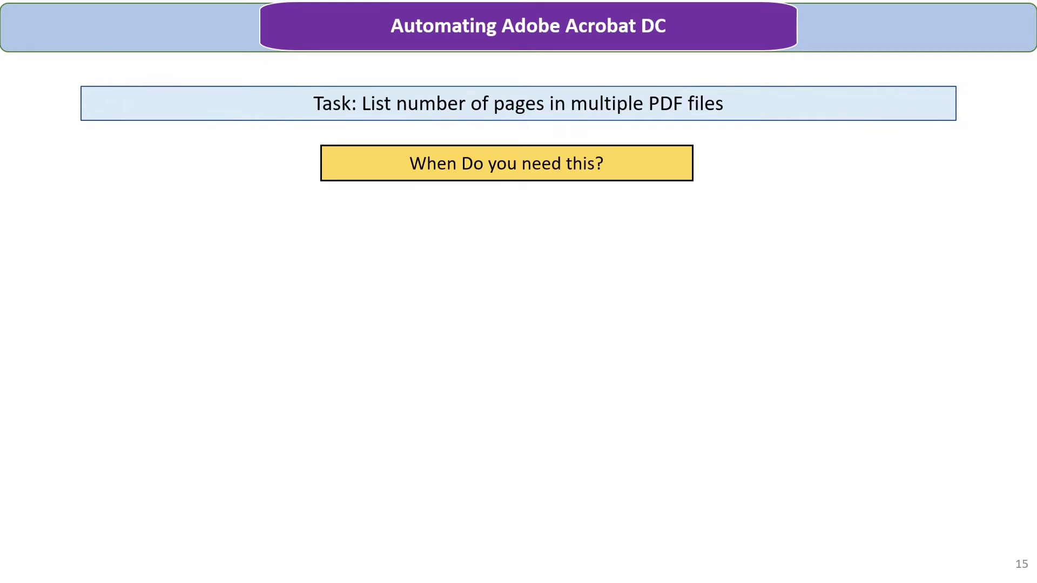
{"action": "key", "text": "Right"}
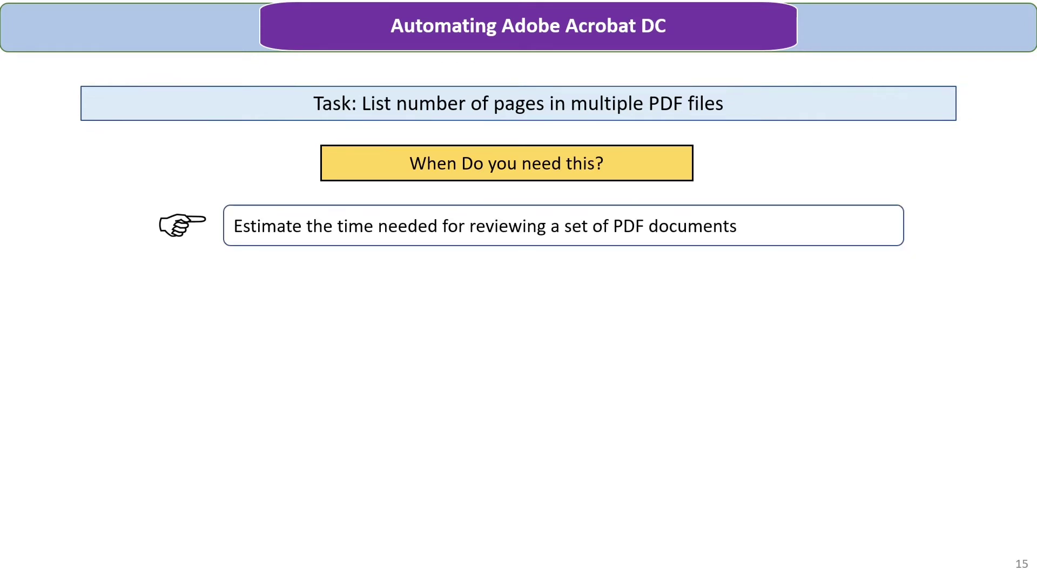
{"action": "key", "text": "Right"}
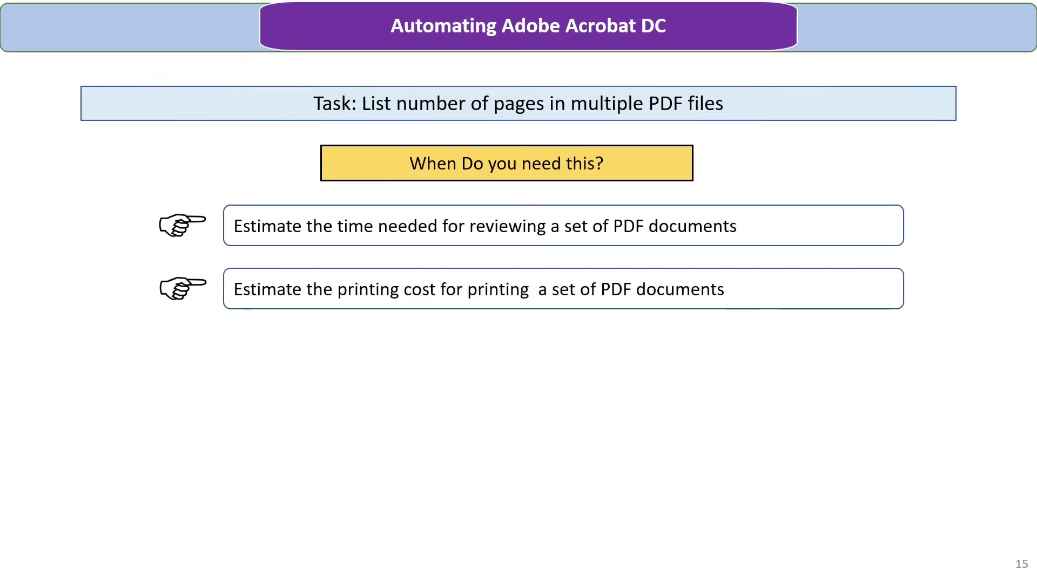
{"action": "key", "text": "Right"}
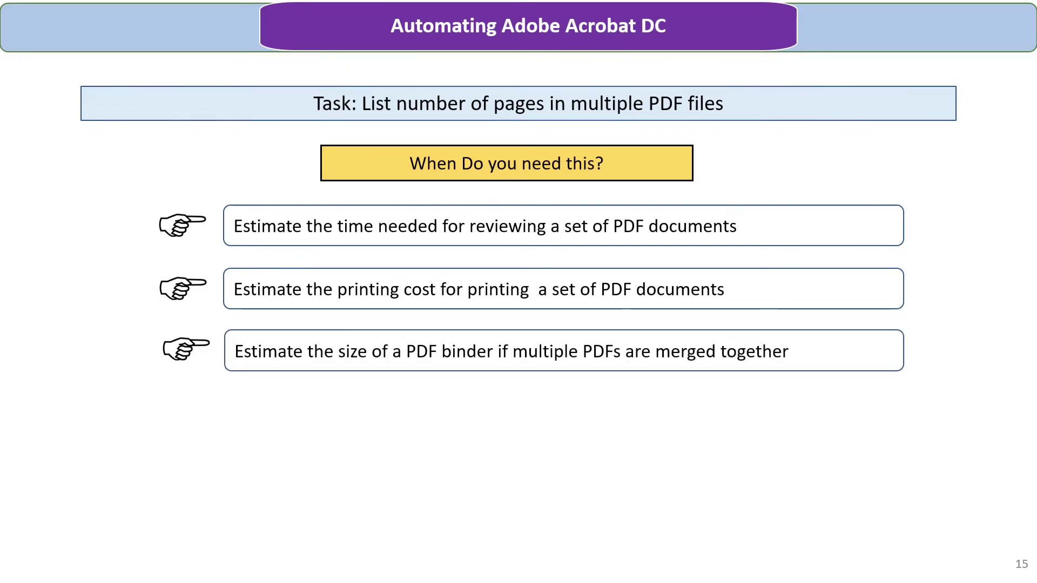
{"action": "key", "text": "Right"}
{"action": "key", "text": "Right"}
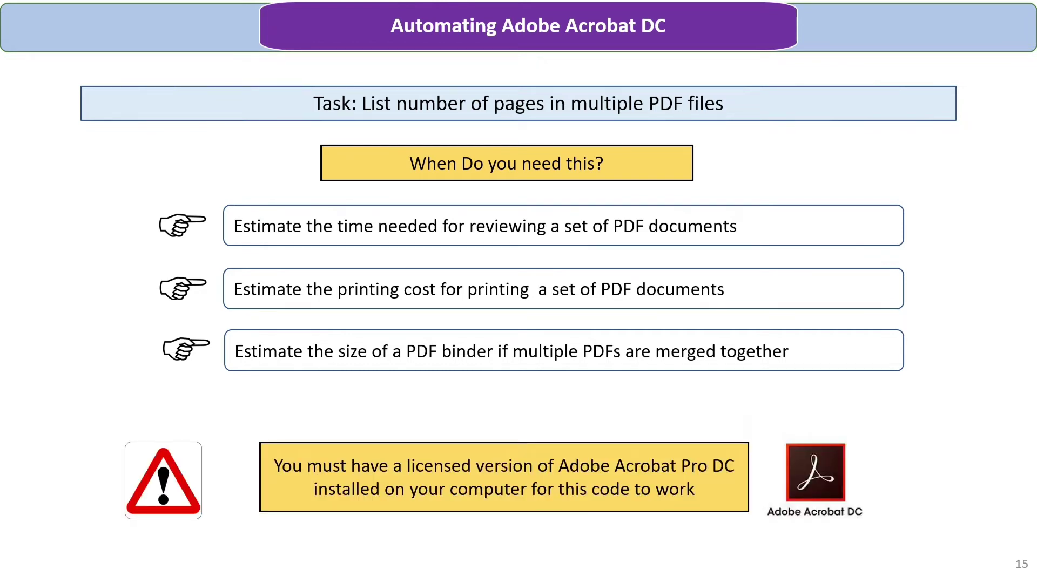
{"action": "key", "text": "Right"}
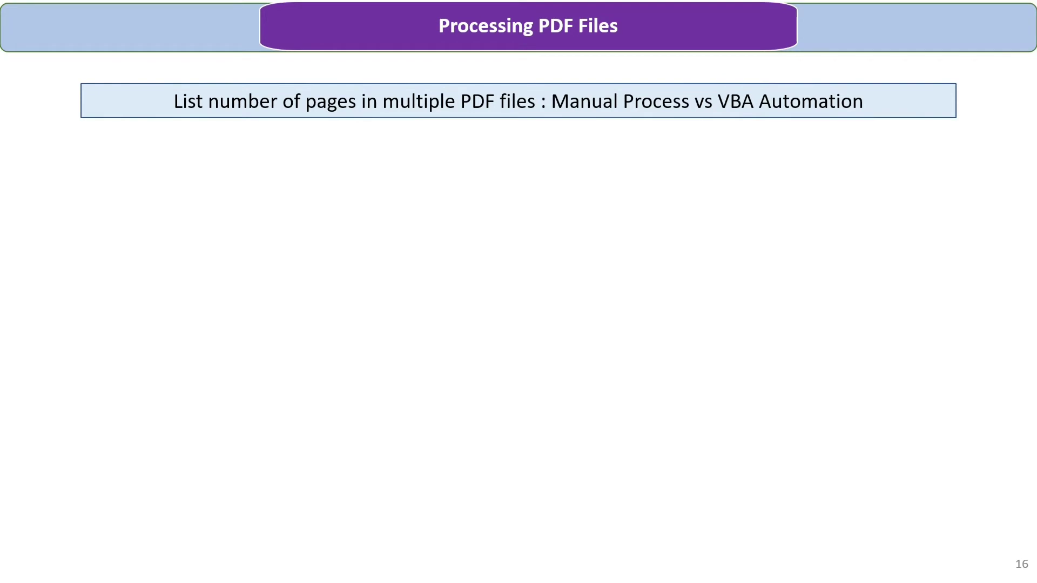
Step: Show the four manual page-listing steps and the VBA steps 'Create a list of files' and 'Run the code'
{"action": "key", "text": "Right"}
{"action": "key", "text": "Right"}
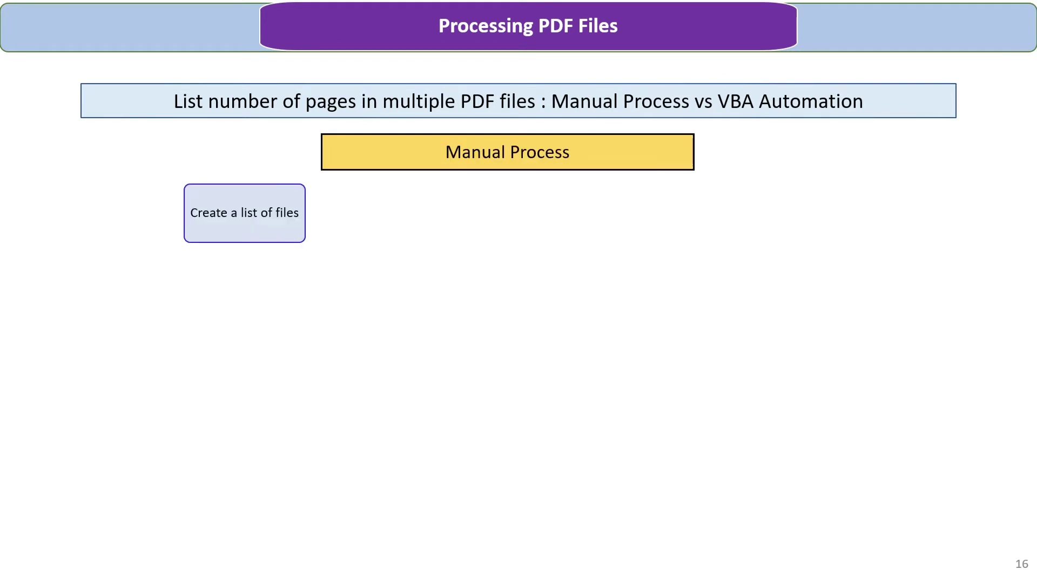
{"action": "key", "text": "Right"}
{"action": "key", "text": "Right"}
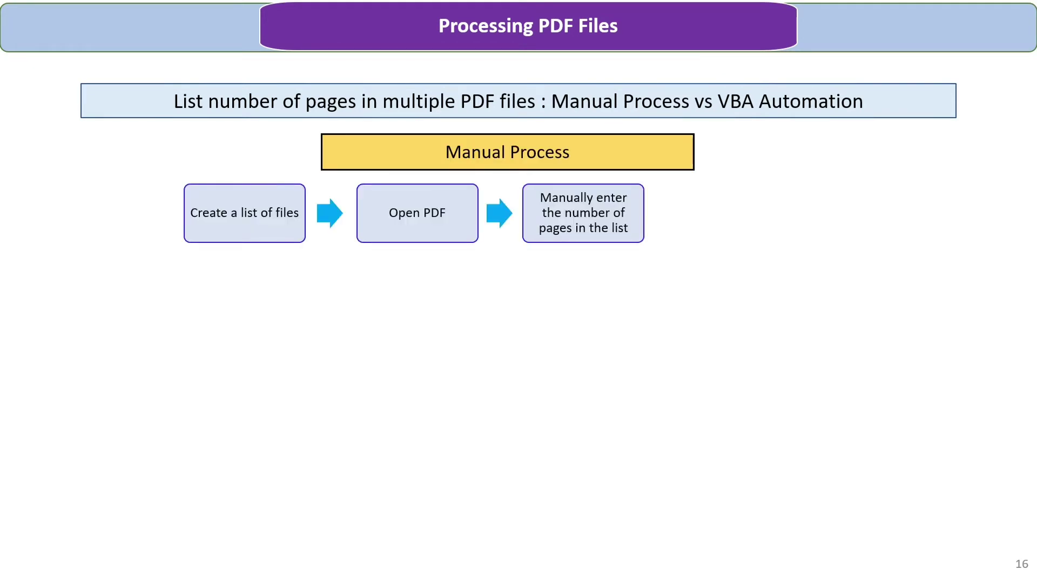
{"action": "key", "text": "Right"}
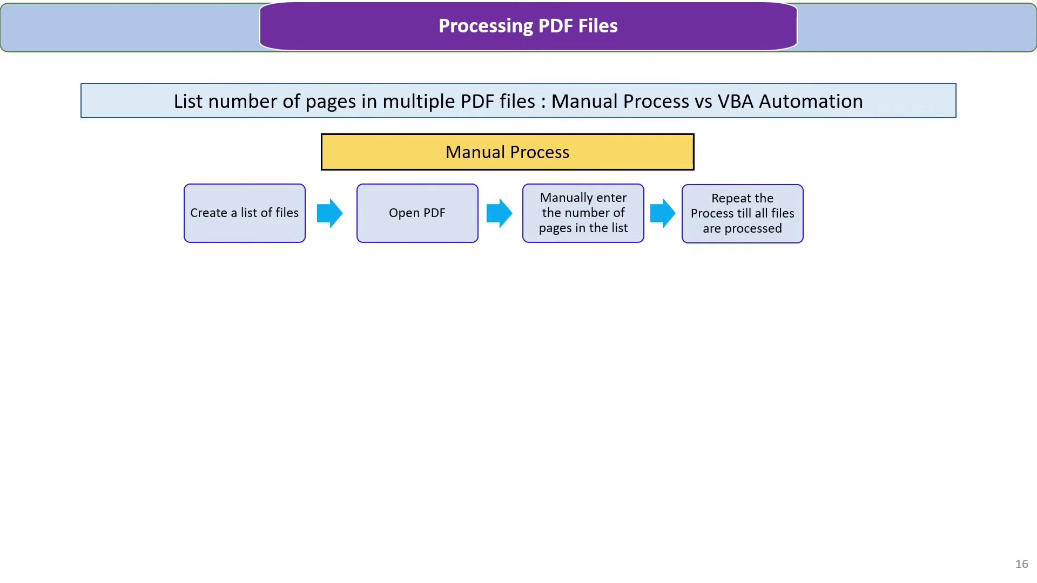
{"action": "key", "text": "Right"}
{"action": "key", "text": "Right"}
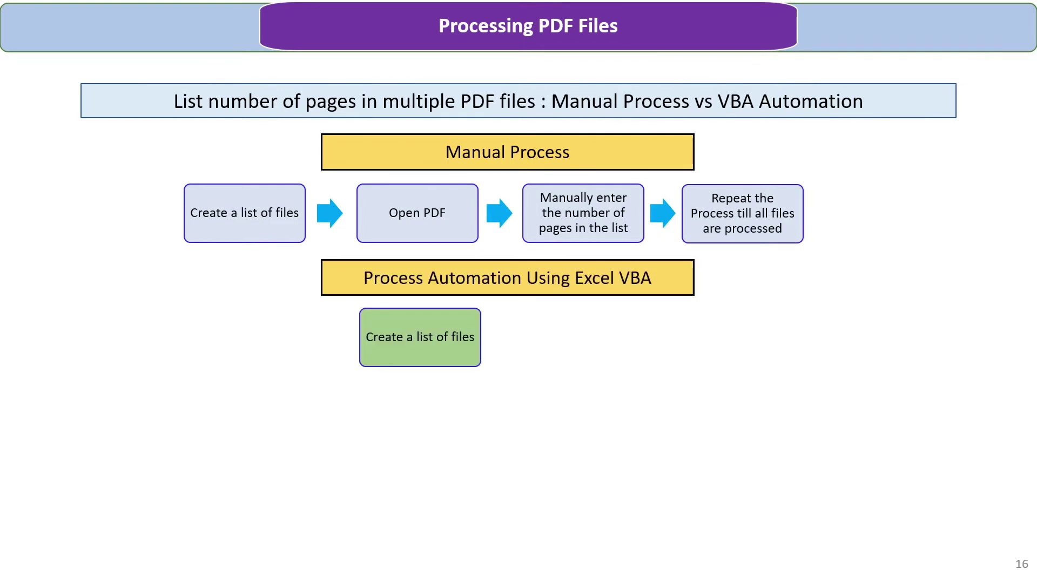
{"action": "key", "text": "Right"}
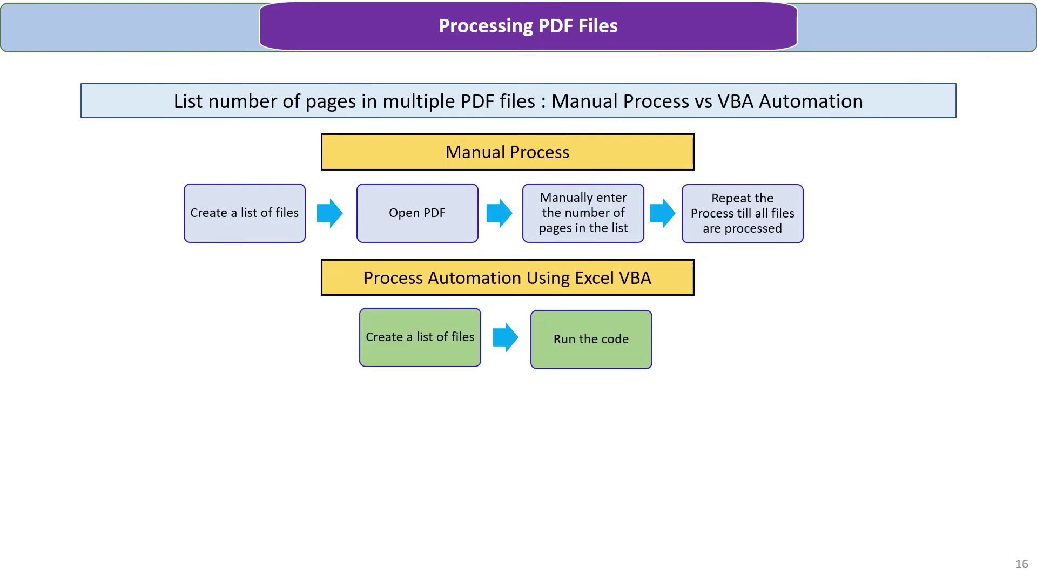
{"action": "key", "text": "Right"}
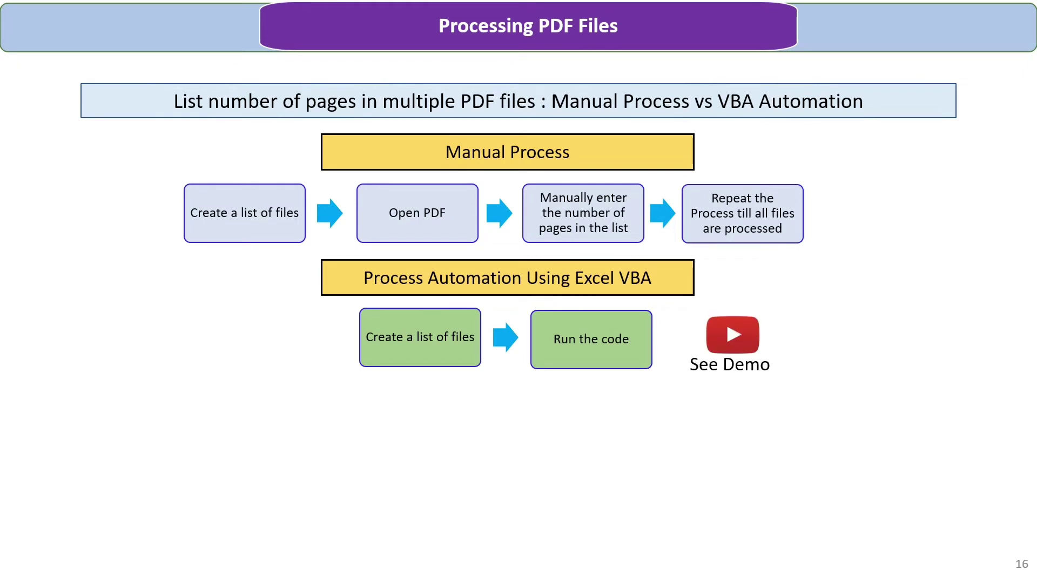